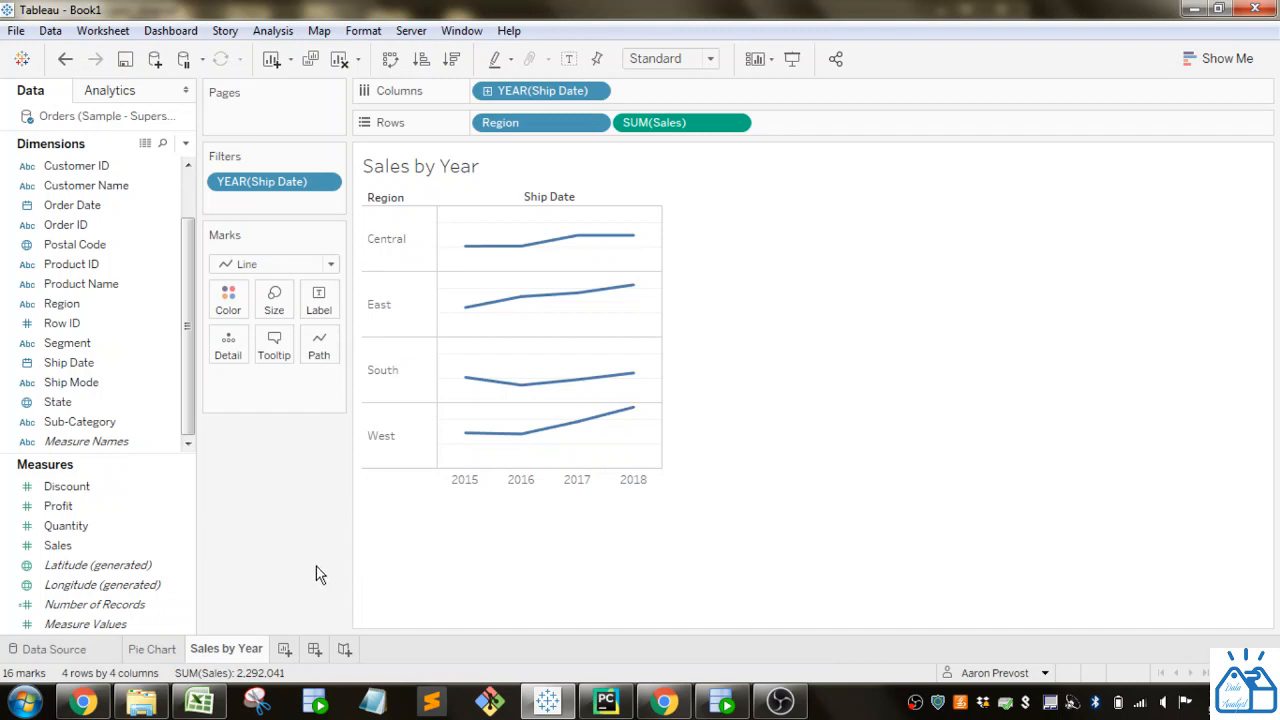
Create a new dashboard and name it "My Dashboard".
left_click(314, 651)
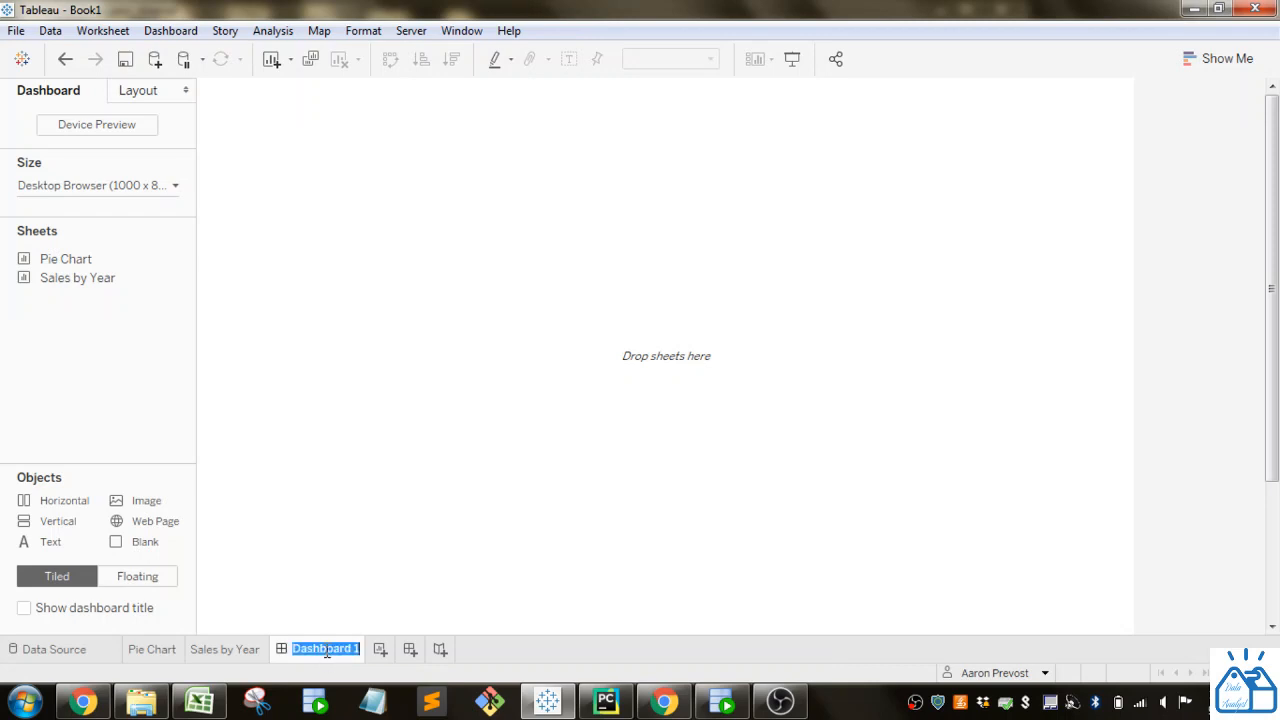
type("My Dashboard")
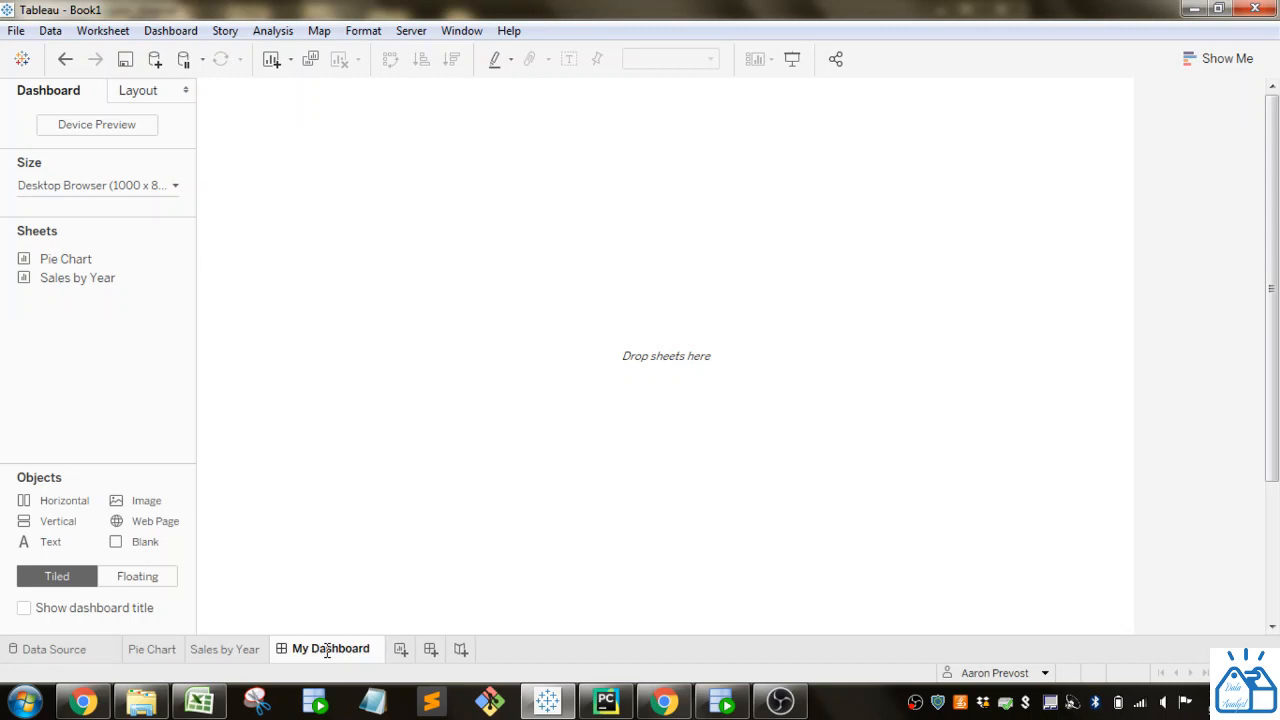
left_click(362, 580)
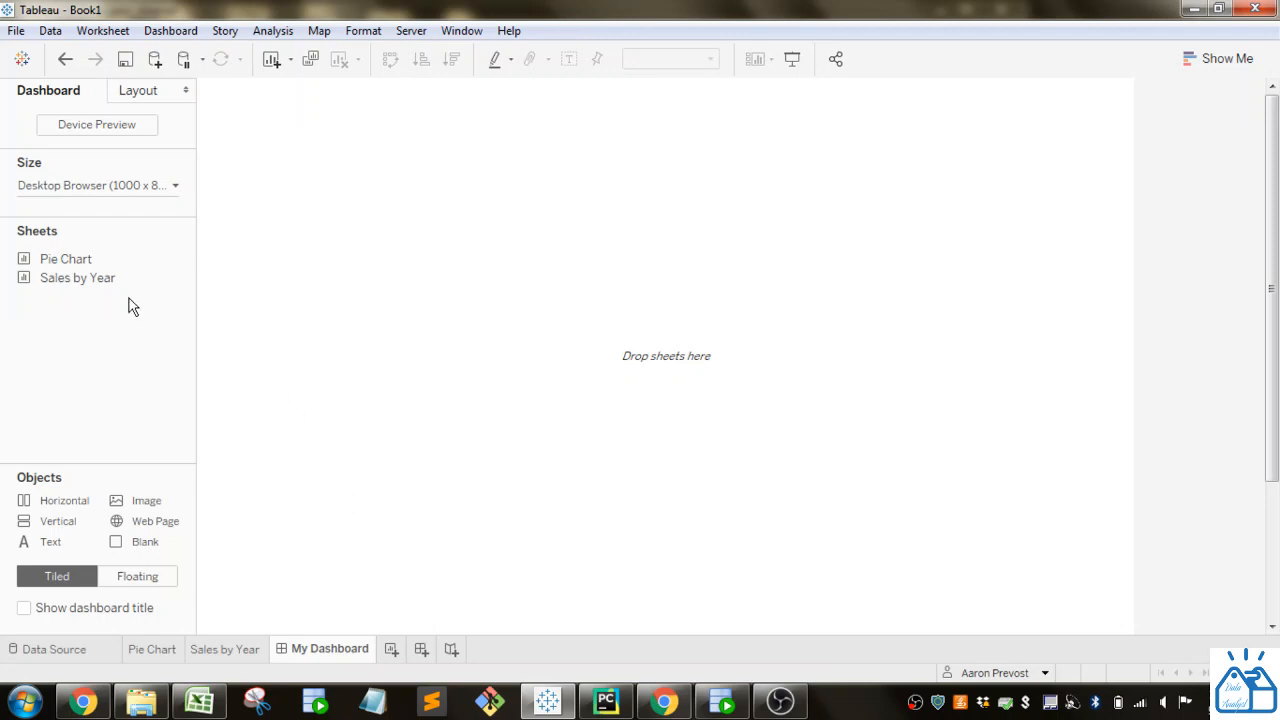
Place the Sales by Year sheet on the empty dashboard canvas.
double_click(95, 261)
left_click_drag(95, 287, 631, 287)
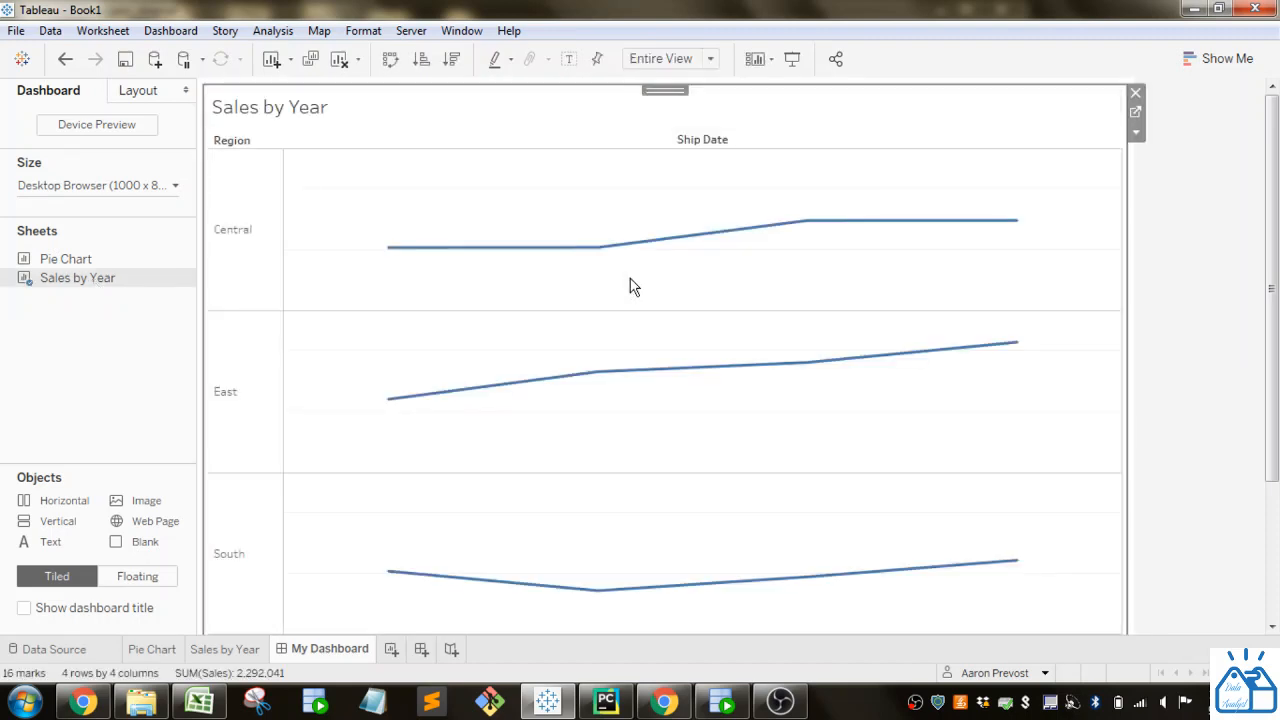
Set the Sales by Year view's fit to Standard and compare it with the original worksheet.
left_click(1136, 132)
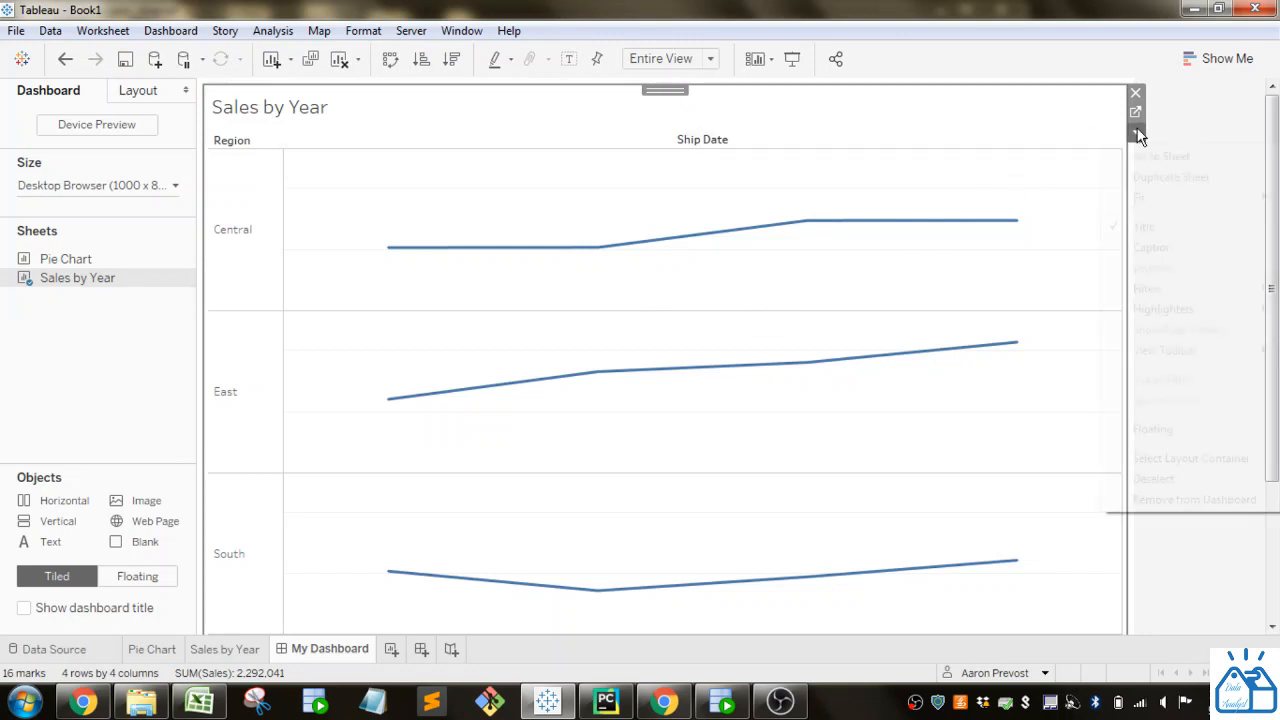
mouse_move(1146, 199)
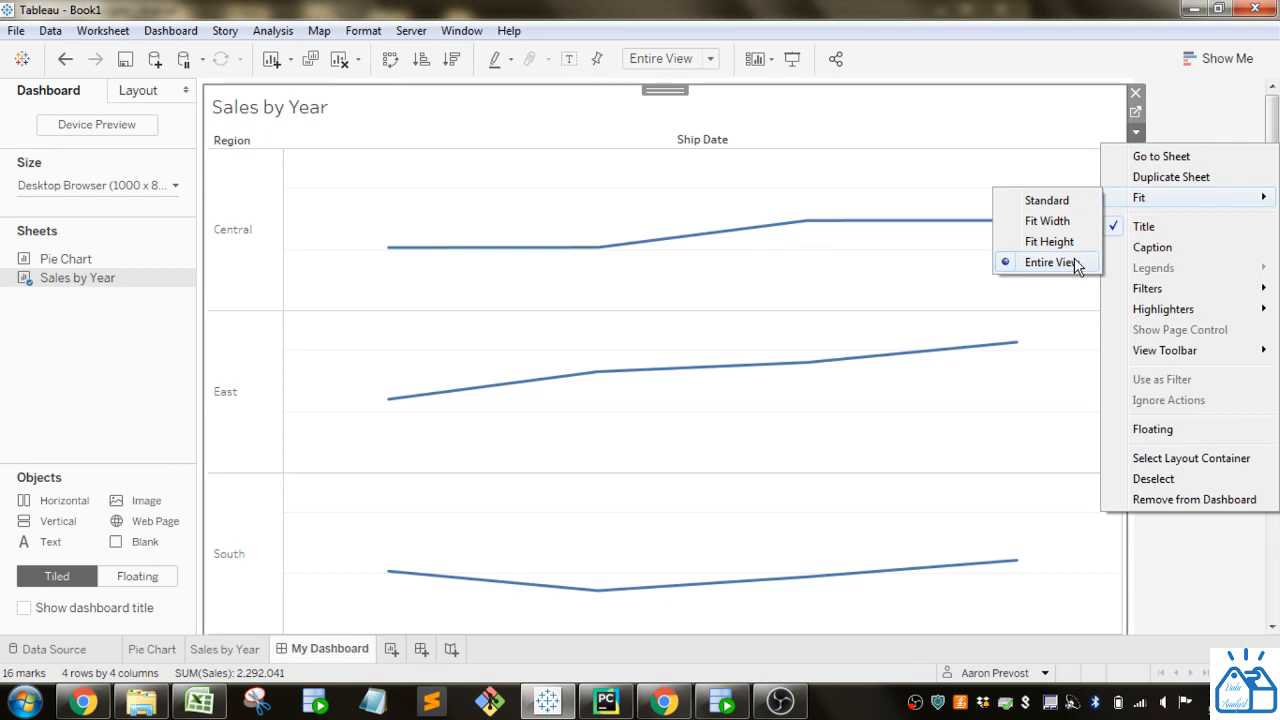
left_click(1066, 204)
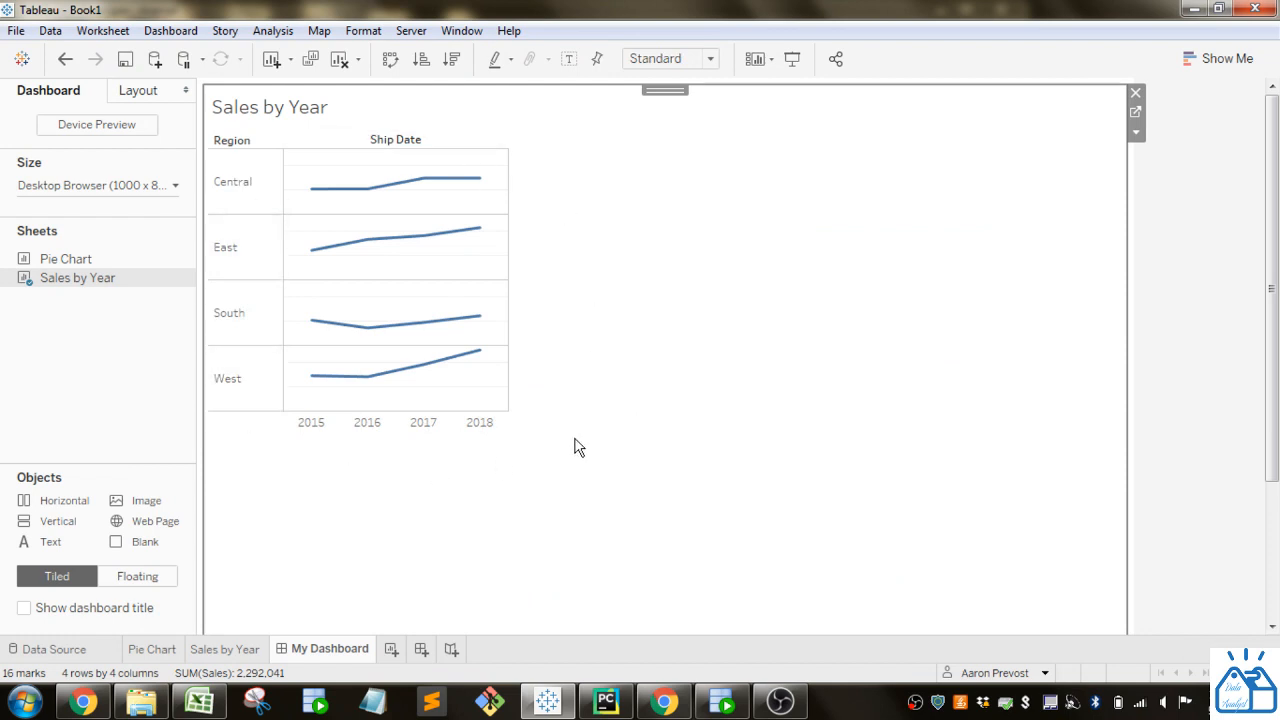
left_click(237, 650)
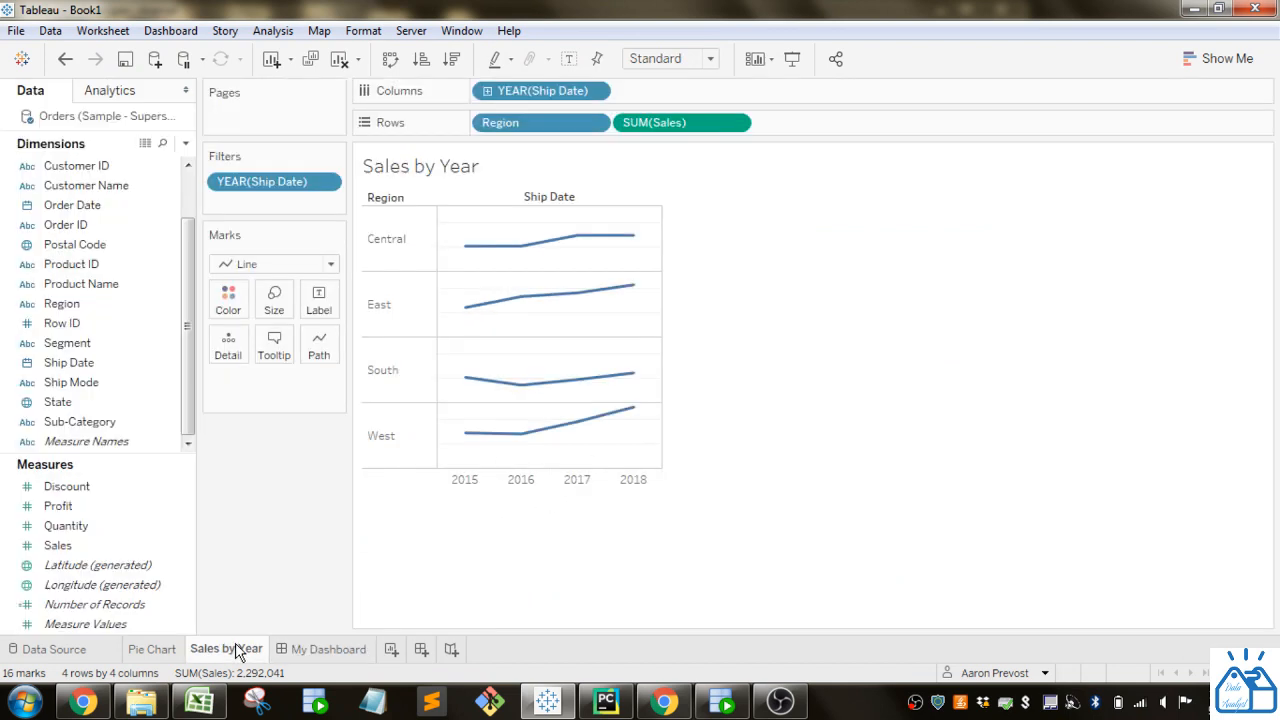
left_click(361, 659)
Try Fit Width and Fit Height on the dashboard's Sales by Year view, inspecting the chart down to the year axis.
left_click(1136, 133)
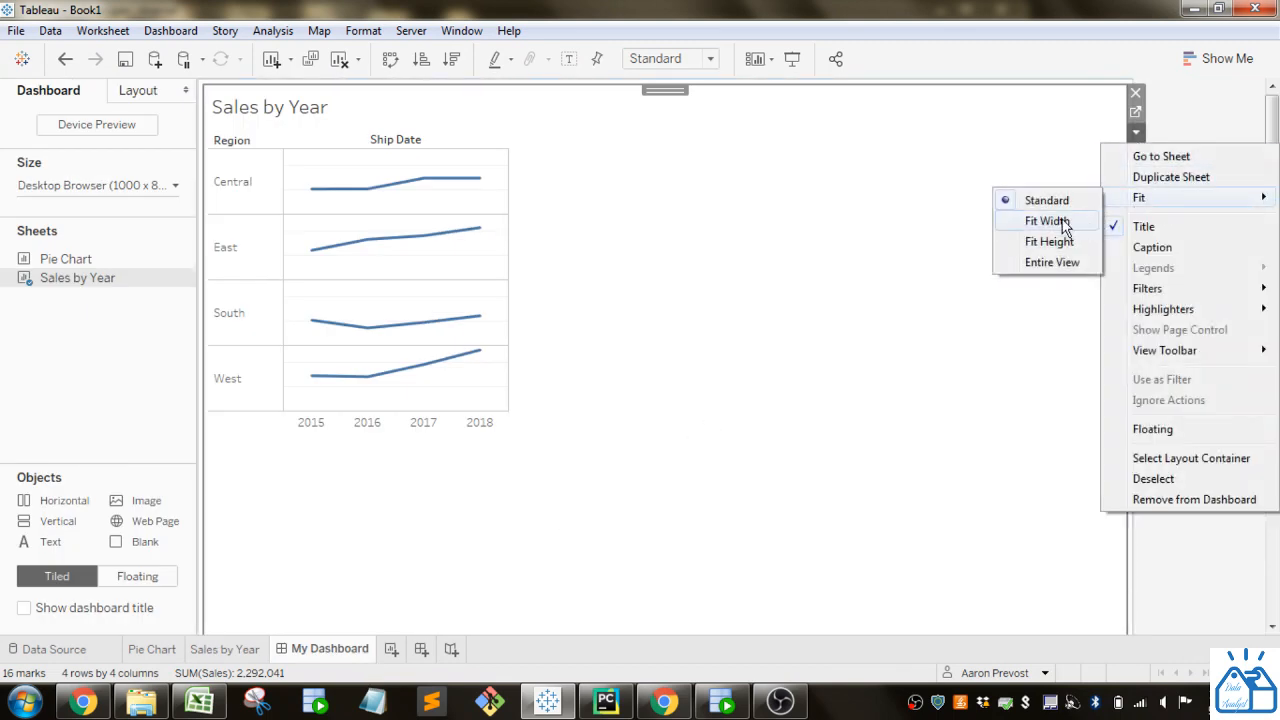
left_click(1063, 221)
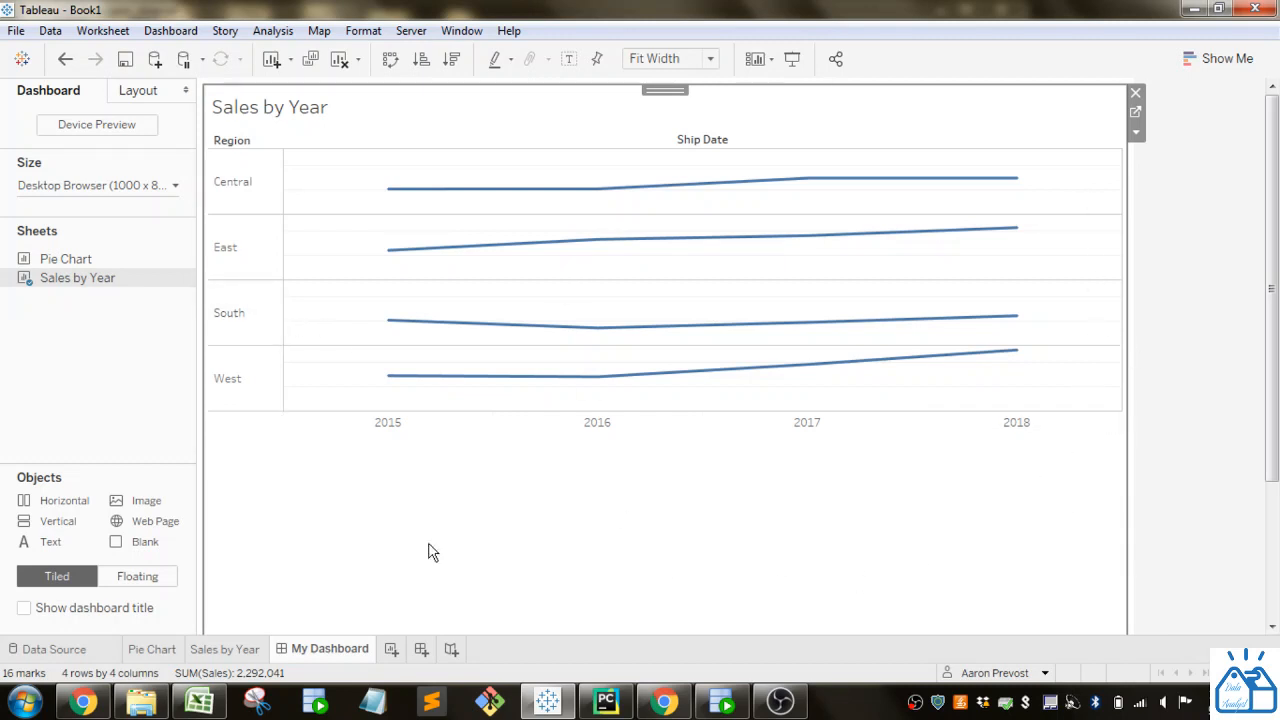
left_click(1135, 131)
mouse_move(1138, 199)
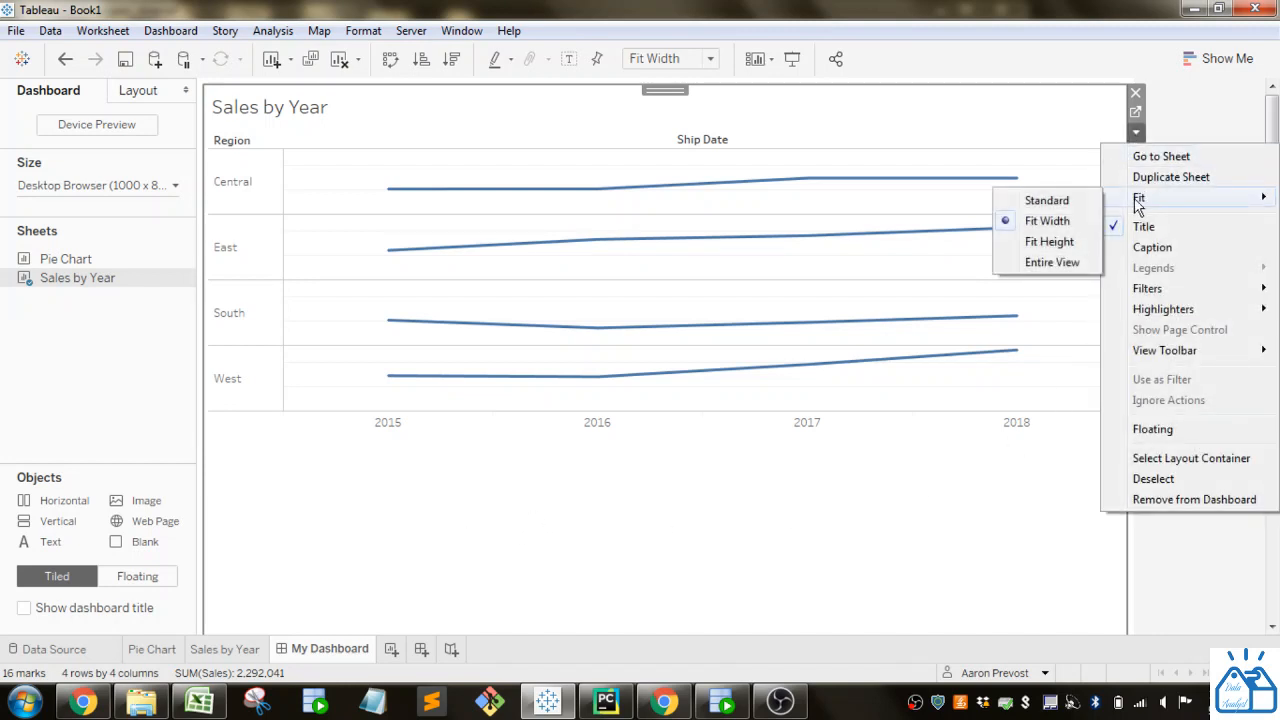
left_click(1050, 242)
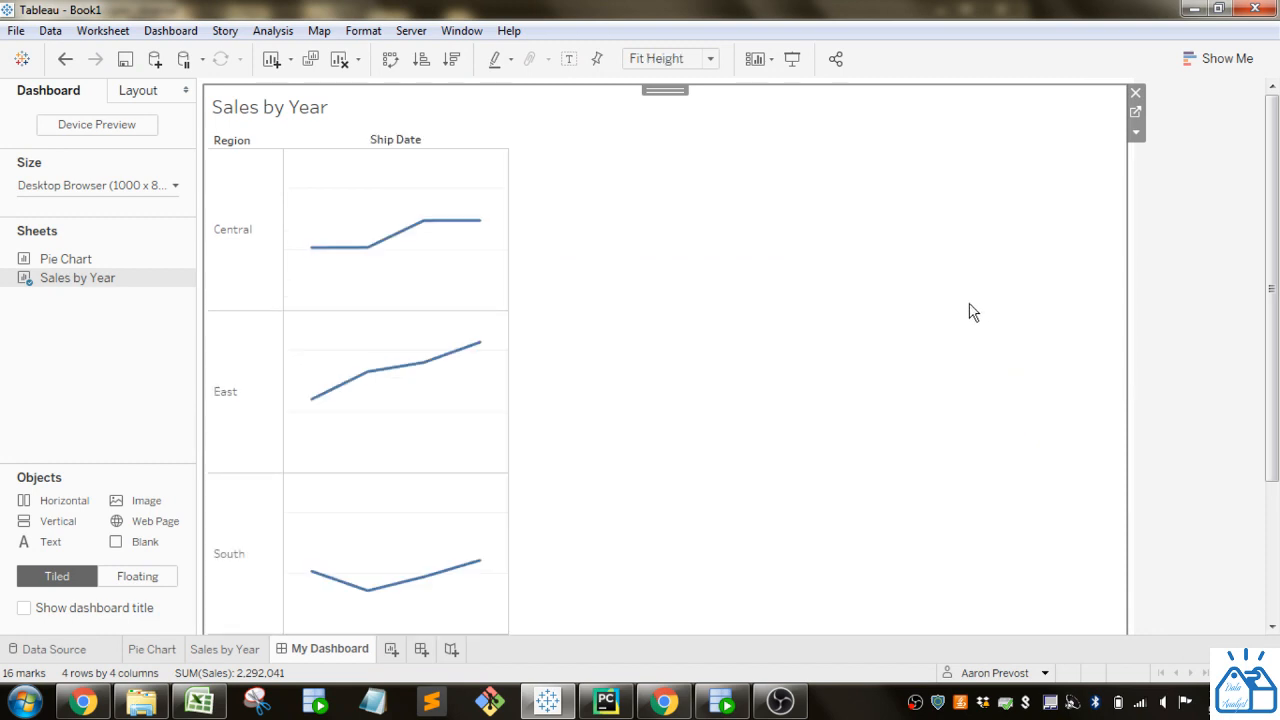
scroll(800, 410, "down", 1)
scroll(797, 421, "down", 3)
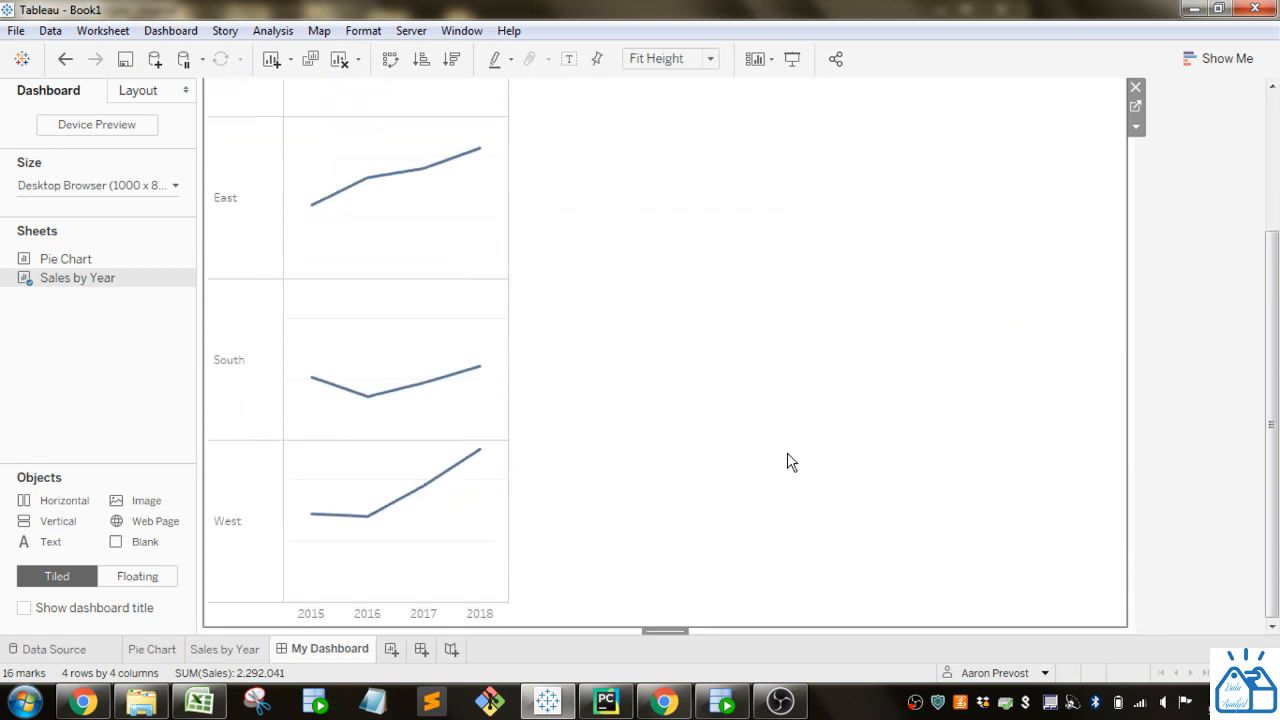
scroll(509, 554, "up", 4)
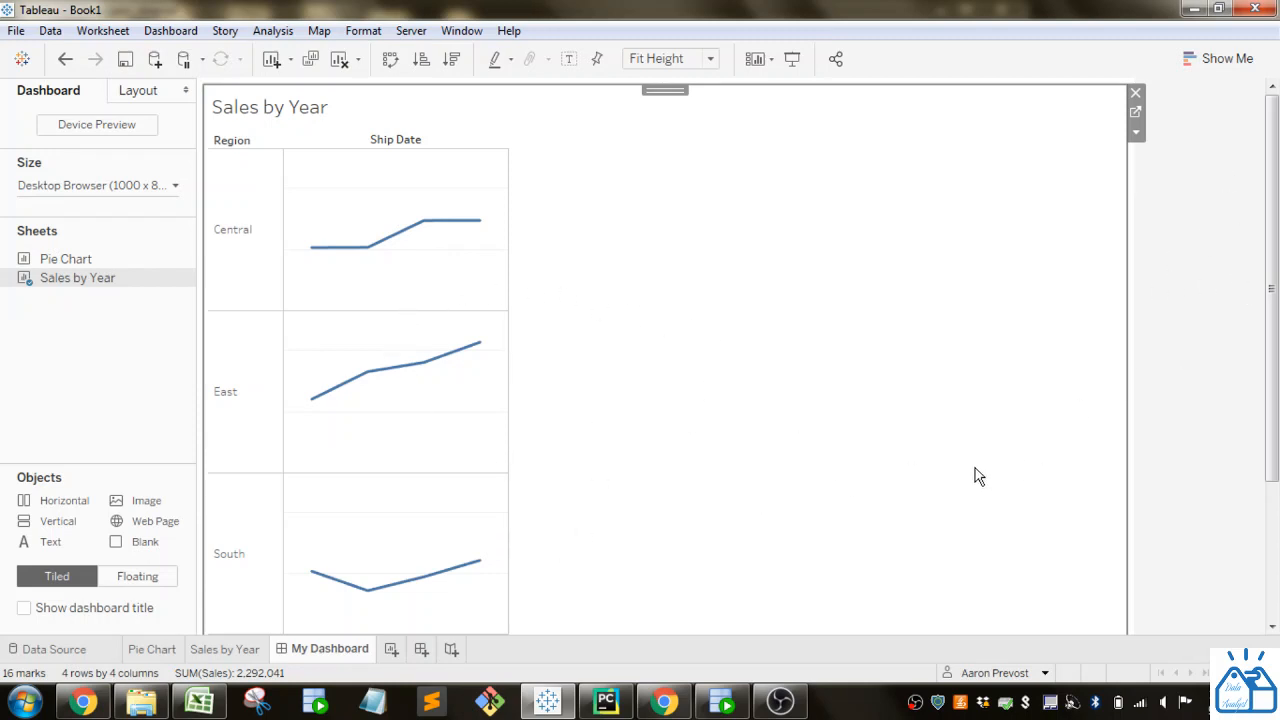
Set the fit of the dashboard's Sales by Year view to Entire View.
left_click(1135, 131)
mouse_move(1157, 202)
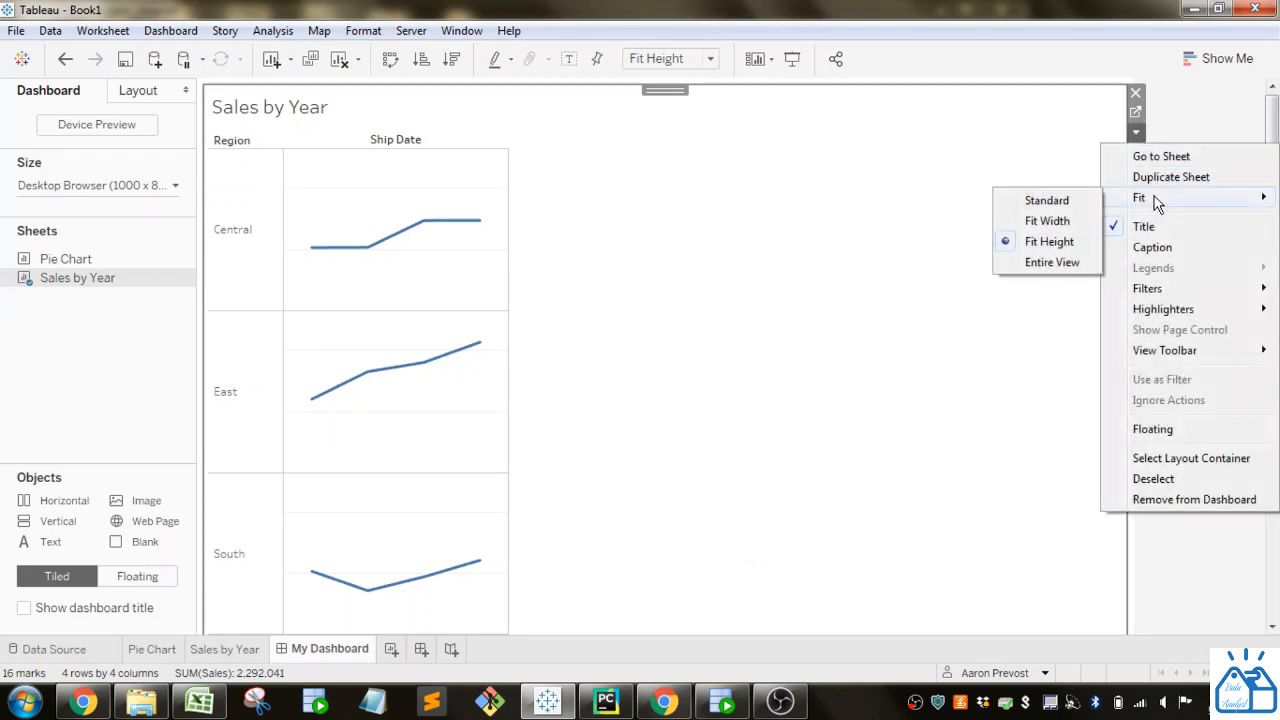
left_click(1060, 261)
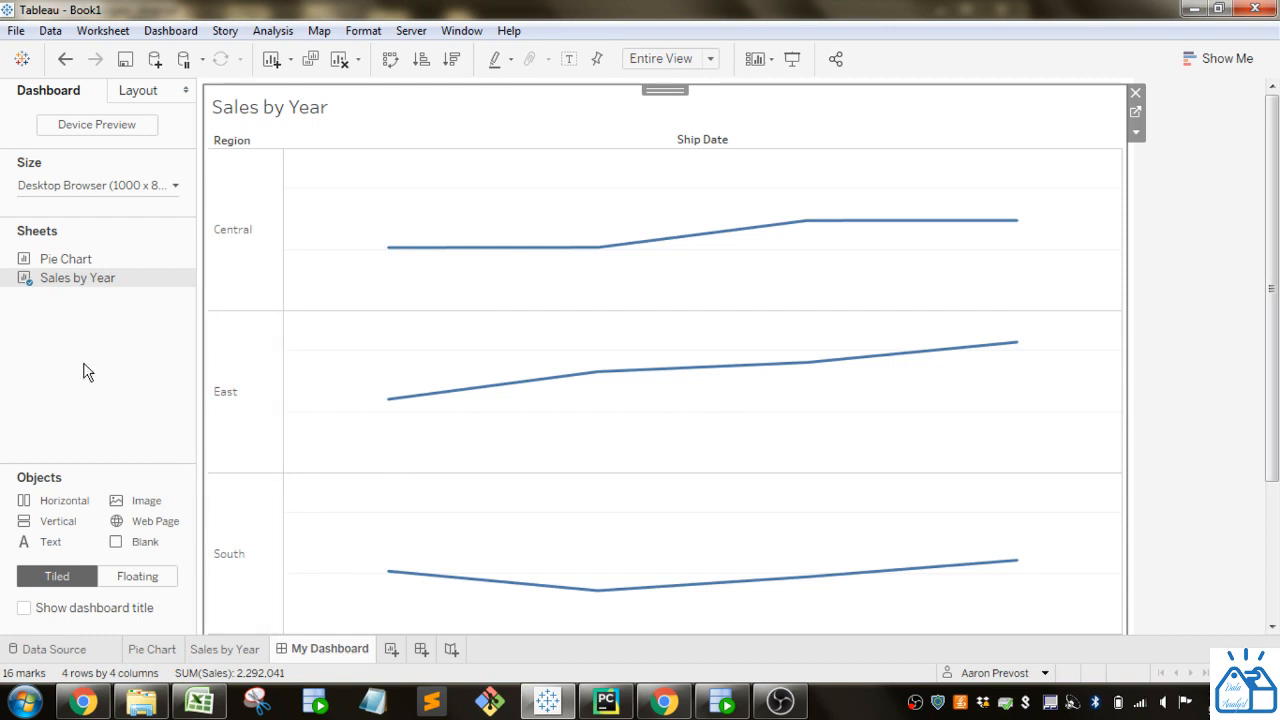
Add the Pie Chart sheet to the dashboard, tiled to the left of Sales by Year.
mouse_move(87, 258)
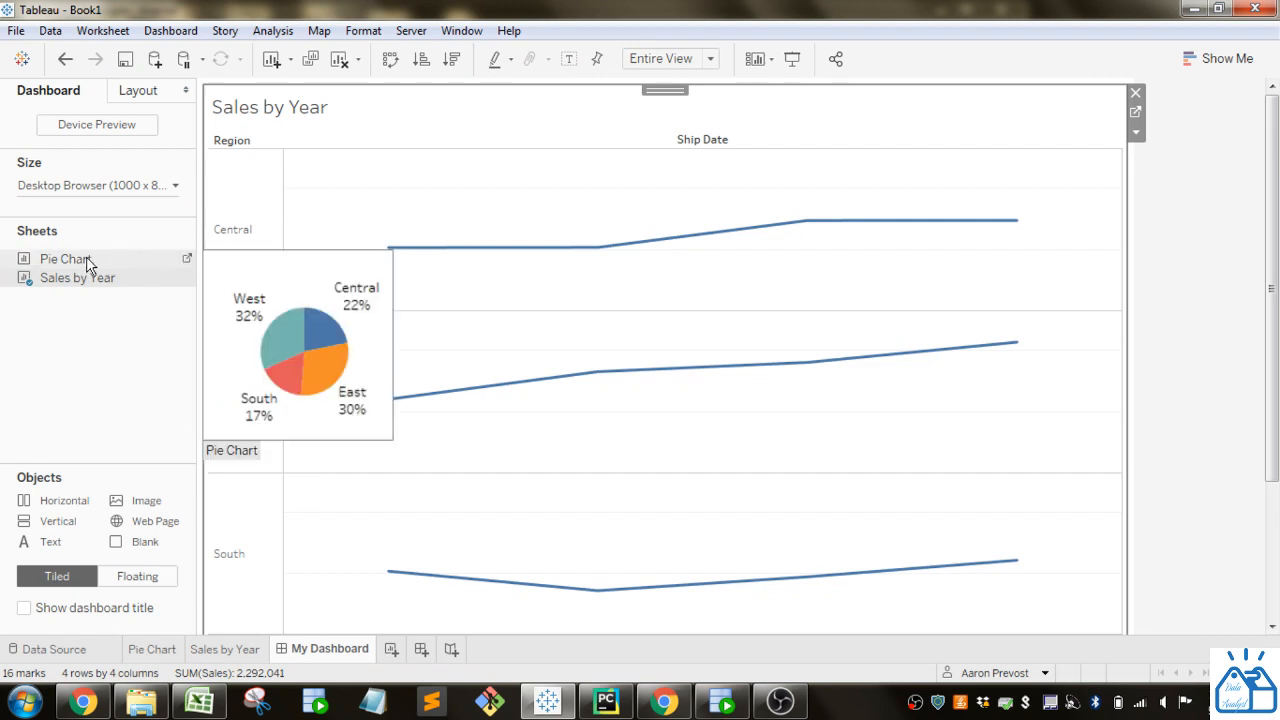
mouse_move(87, 265)
left_mouse_down()
mouse_move(606, 271)
mouse_move(414, 286)
mouse_move(646, 294)
mouse_move(990, 474)
mouse_move(640, 580)
mouse_move(413, 392)
mouse_move(553, 246)
mouse_move(700, 291)
mouse_move(866, 440)
mouse_move(514, 588)
mouse_move(438, 450)
left_mouse_up()
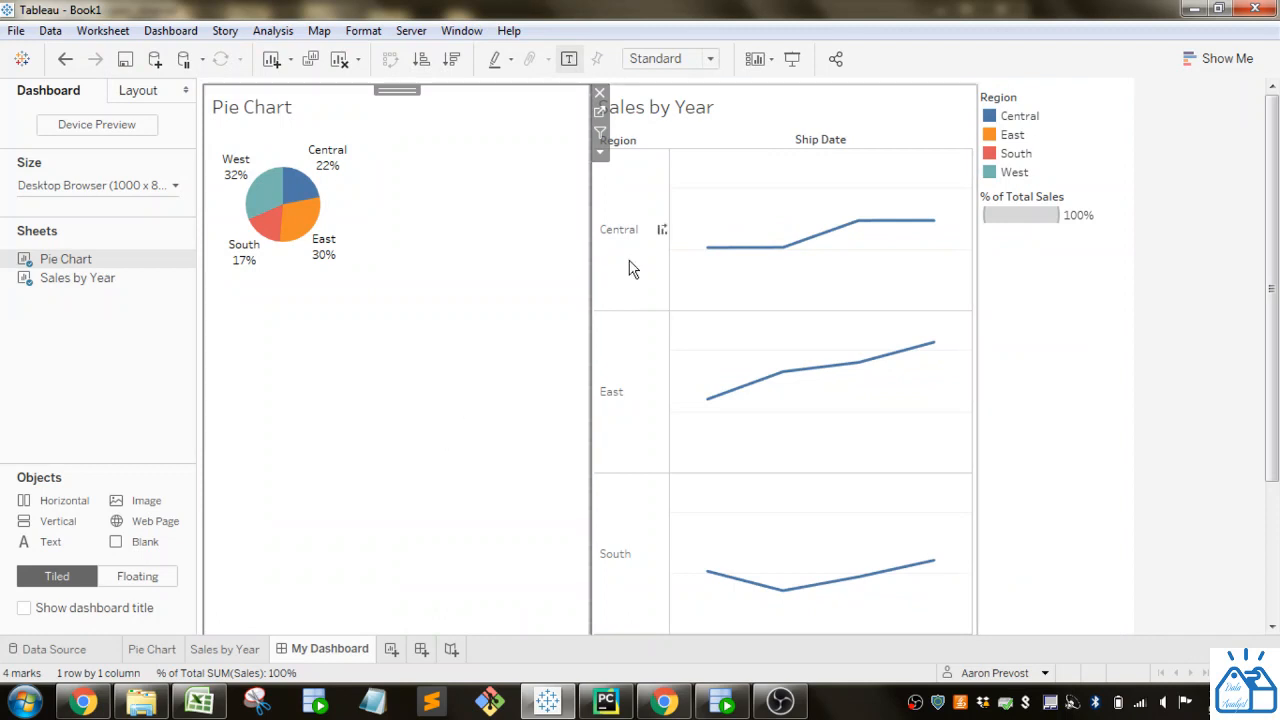
left_click(1085, 137)
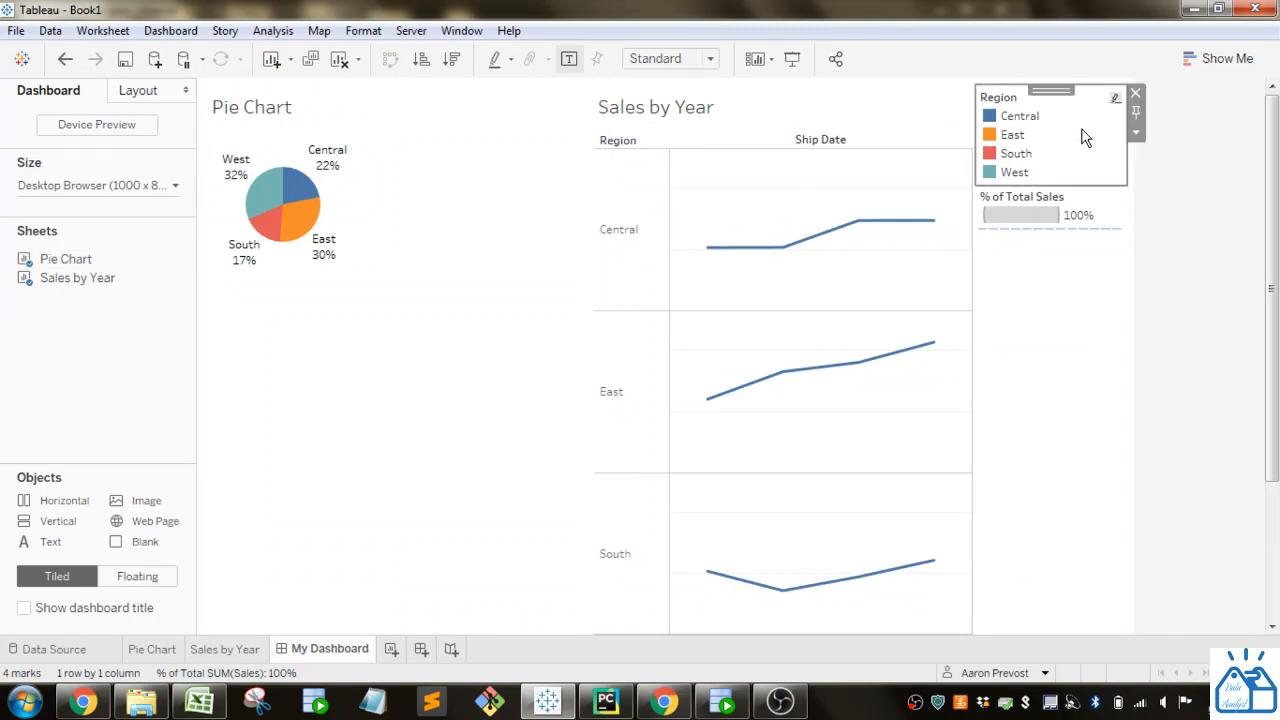
Show the Region filter on the Pie Chart worksheet.
left_click(166, 652)
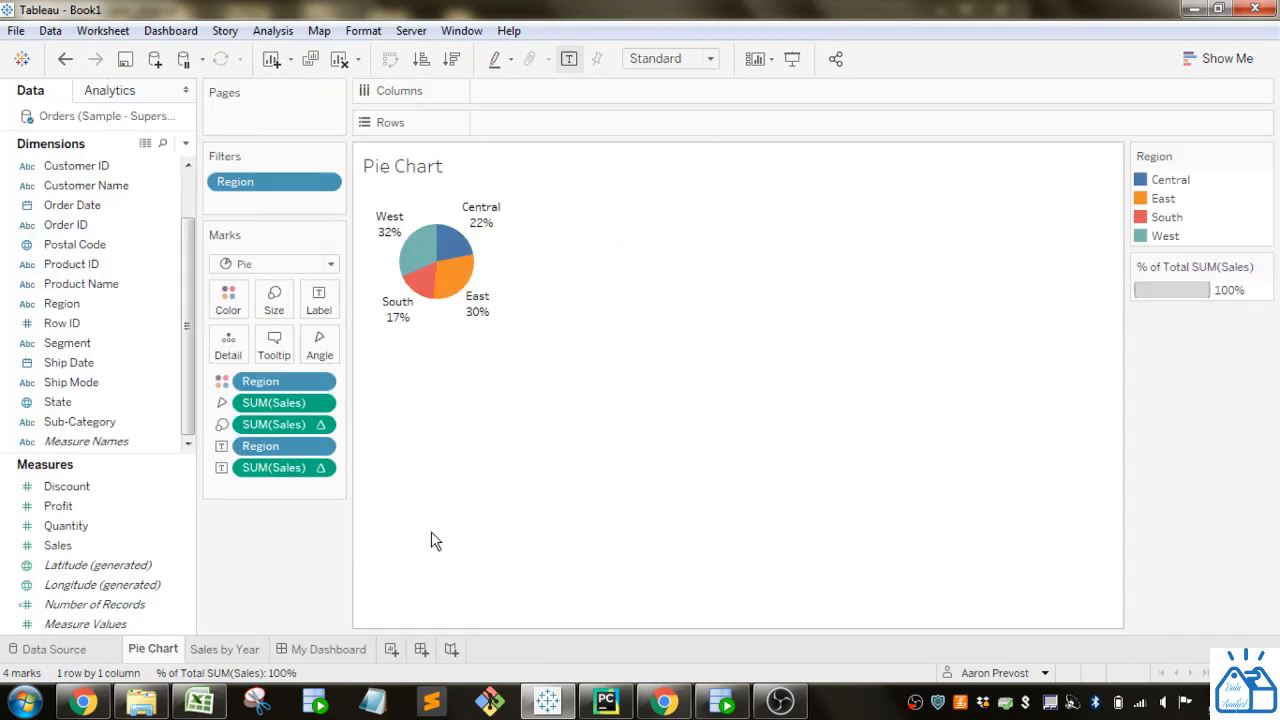
left_click(328, 185)
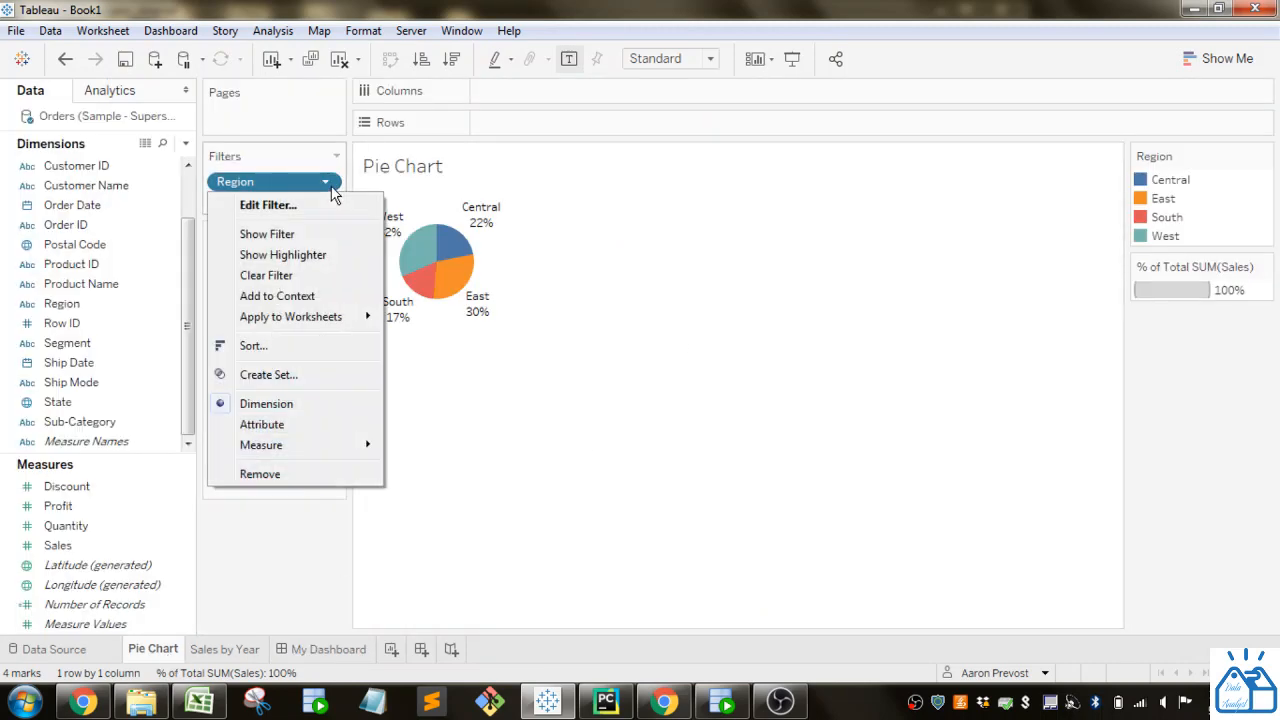
left_click(310, 234)
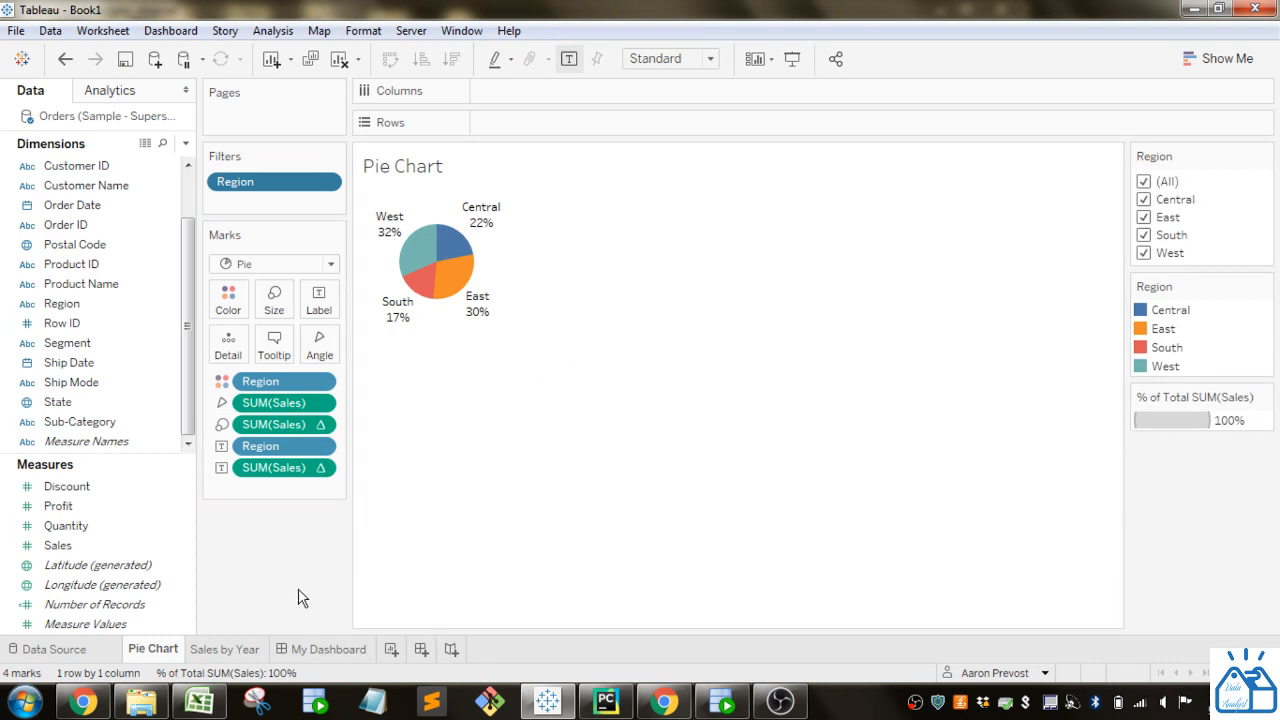
Remove the Pie Chart view from My Dashboard and add it again beside Sales by Year to bring in its Region filter.
left_click(318, 650)
left_click(578, 173)
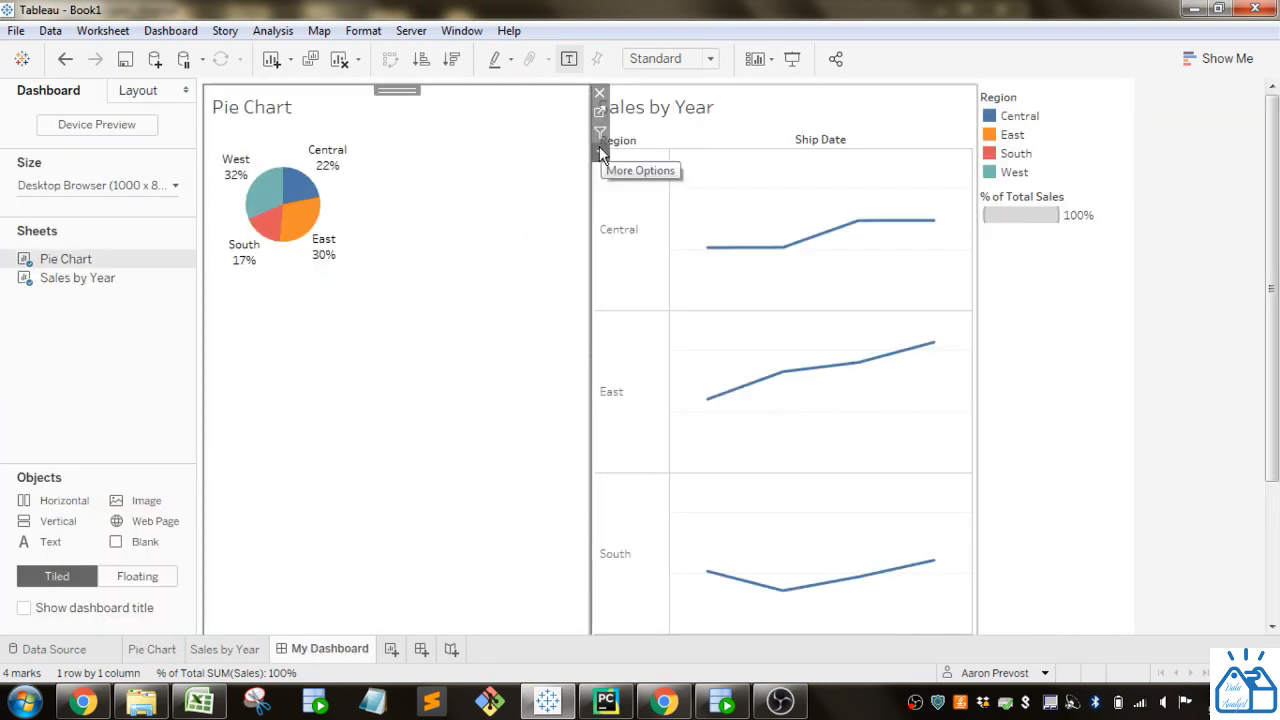
left_click(599, 93)
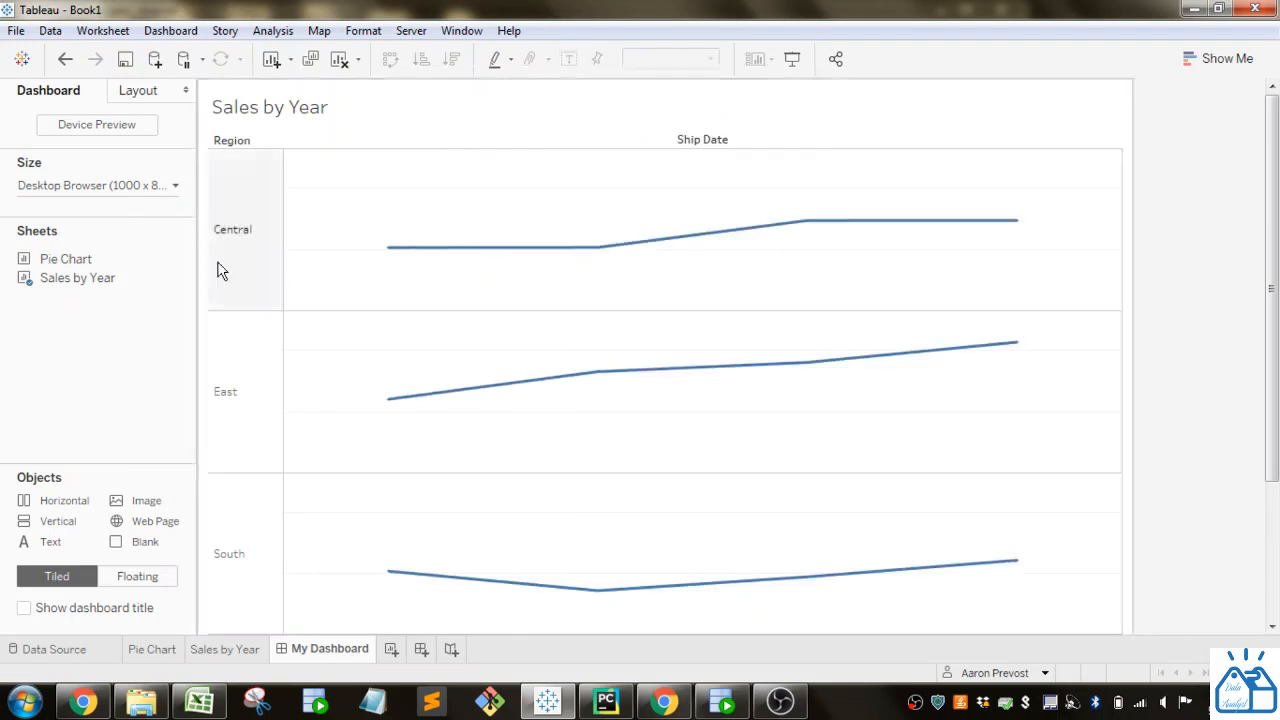
left_click_drag(94, 263, 335, 240)
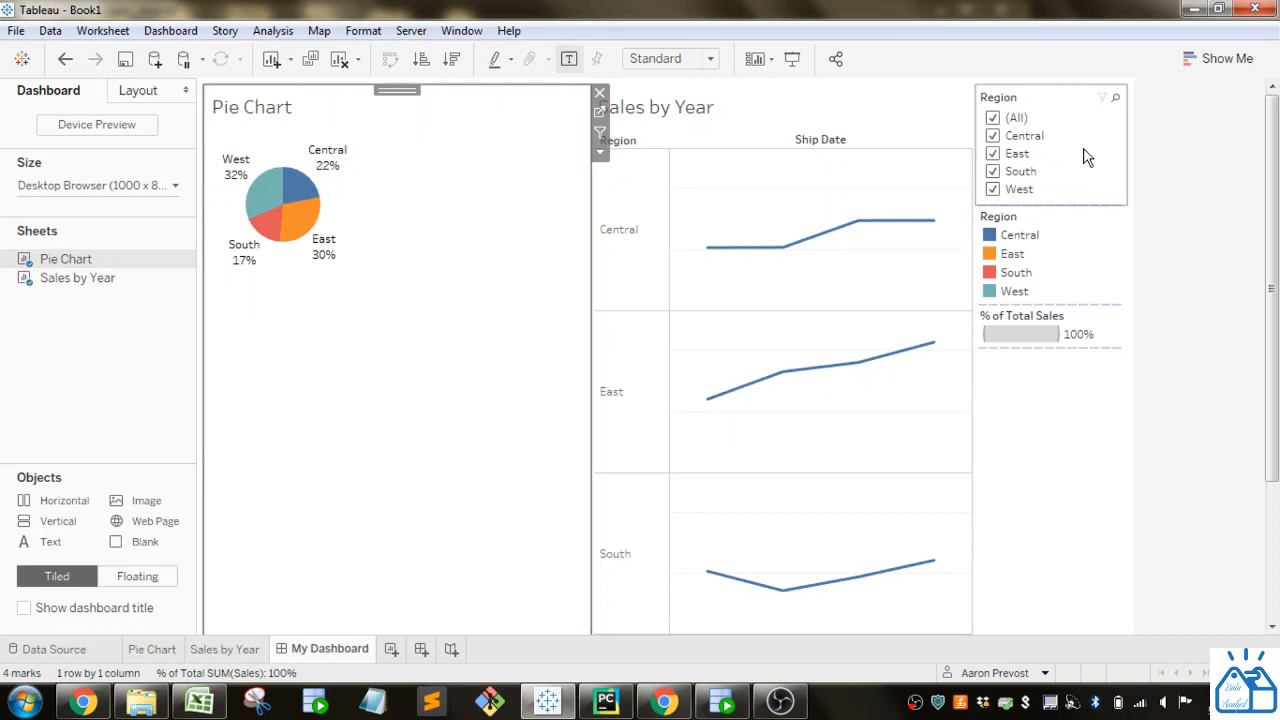
Remove the % of Total Sales legend from the dashboard.
left_click(1114, 332)
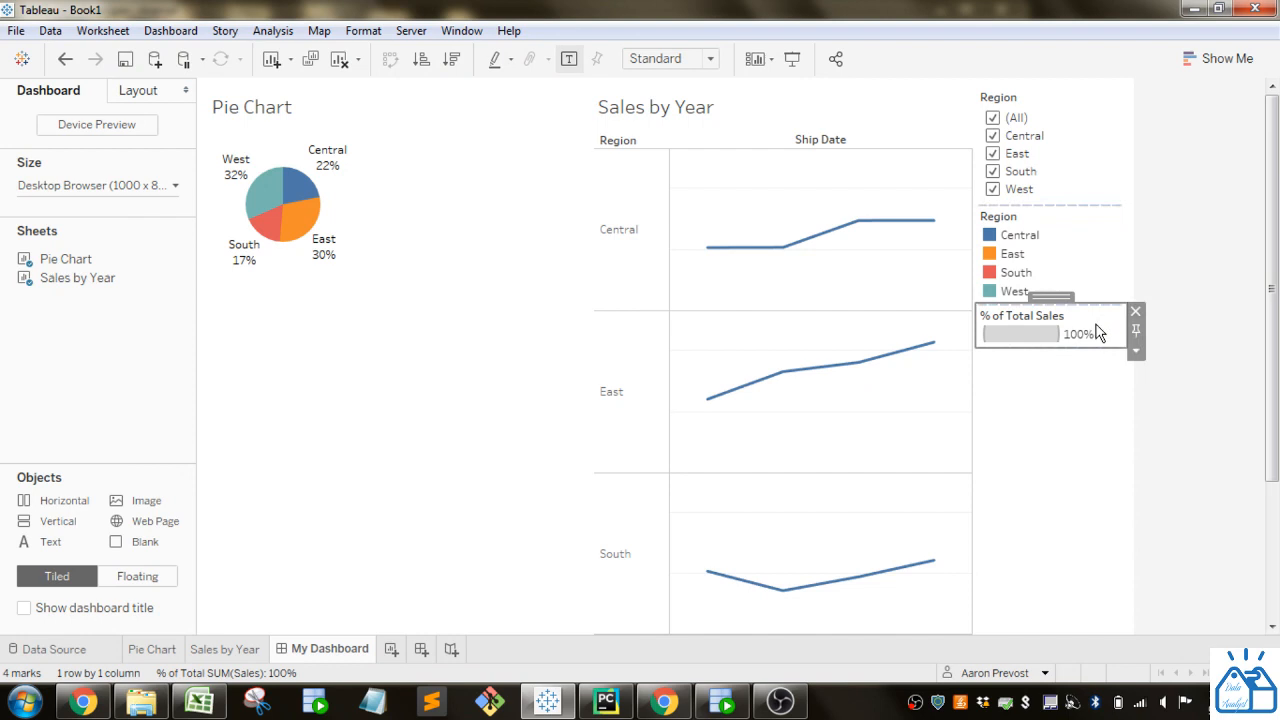
left_click(1135, 314)
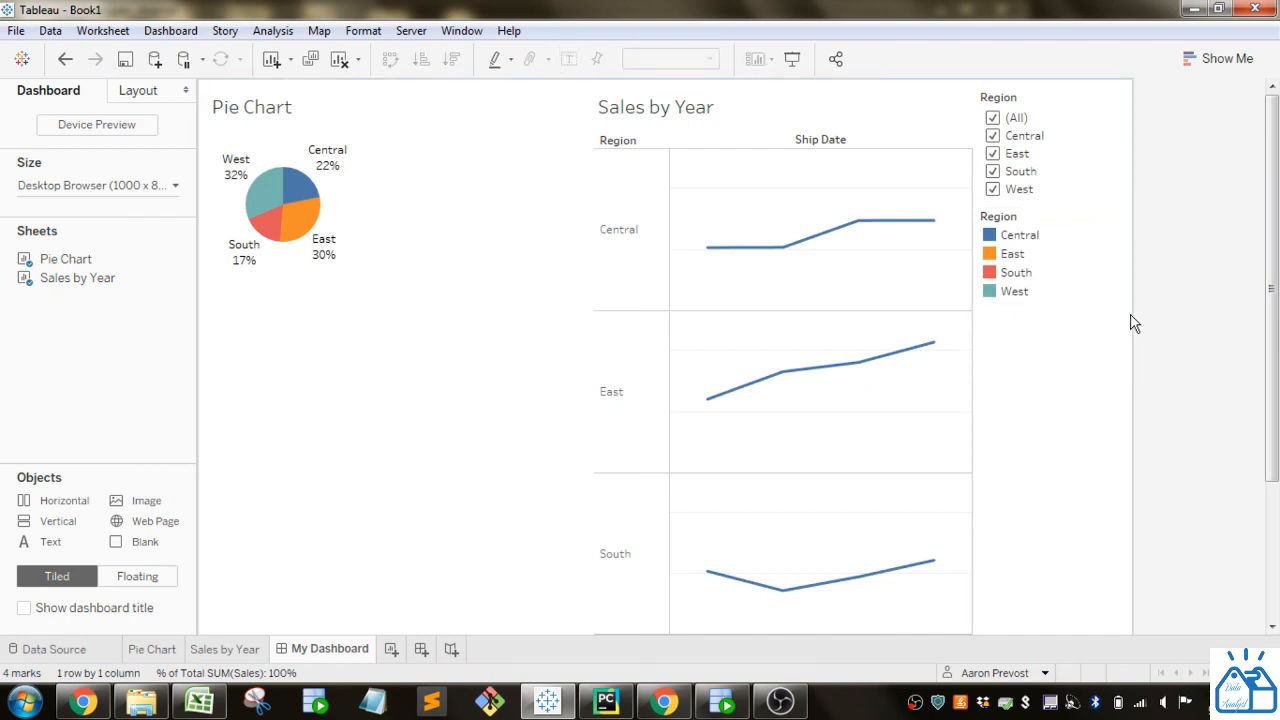
Make the Region color legend floating and position it directly beneath the pie chart.
left_click(1057, 283)
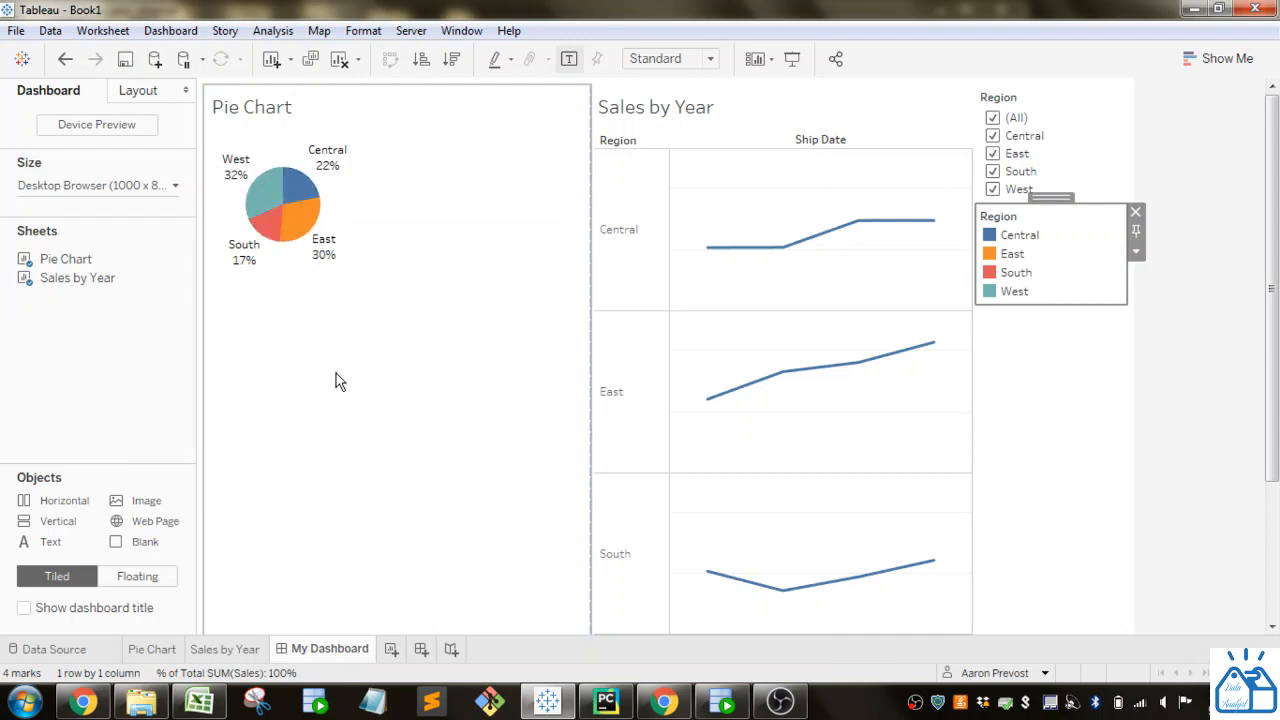
left_click_drag(1047, 198, 1054, 271)
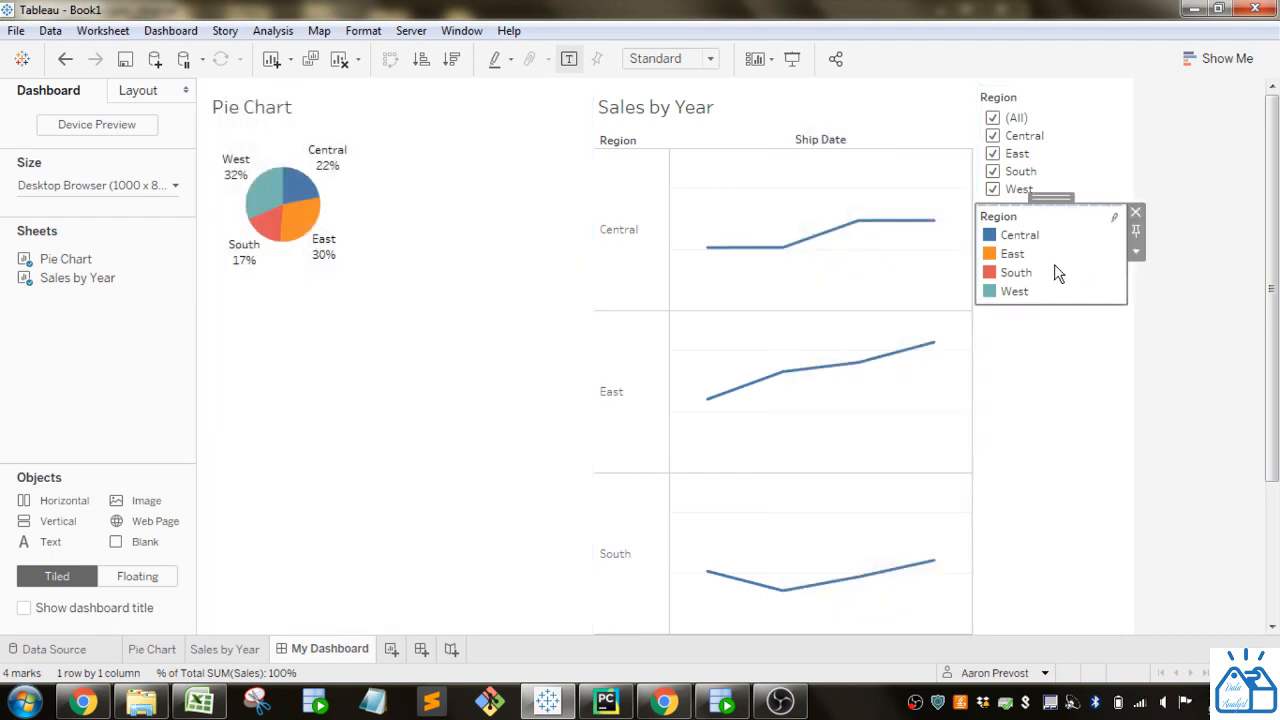
left_click(1135, 251)
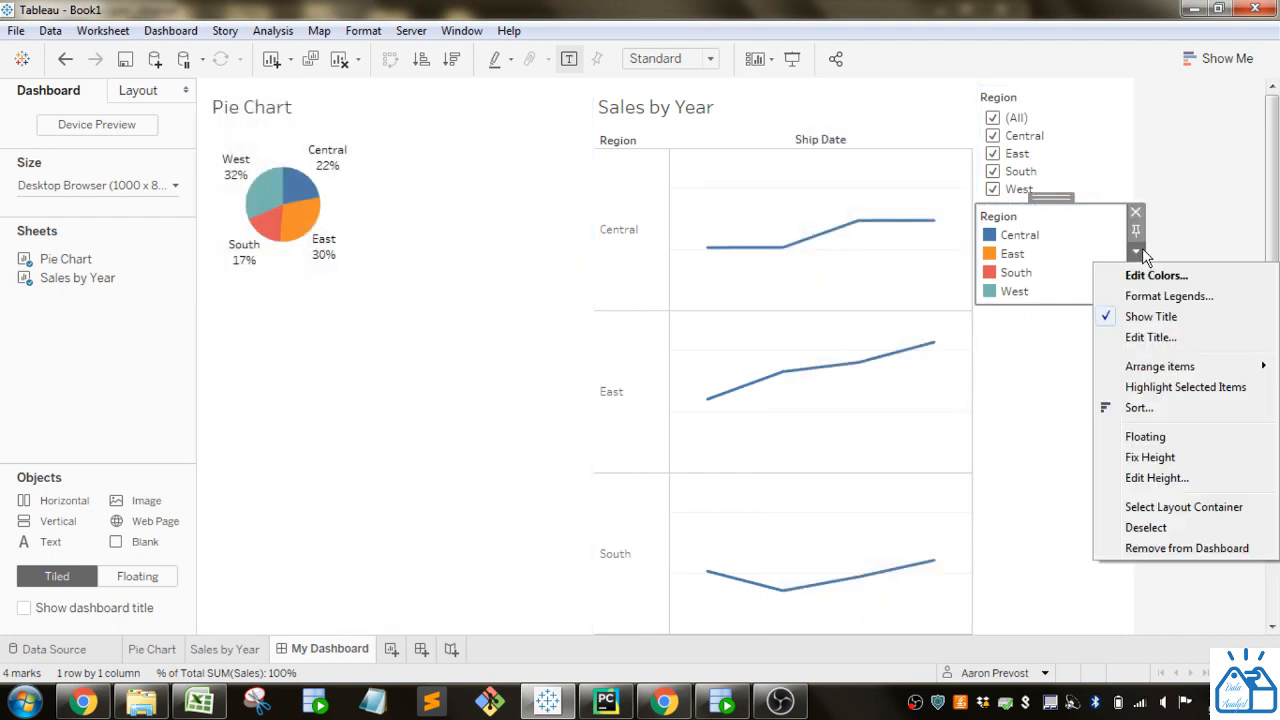
left_click(1172, 439)
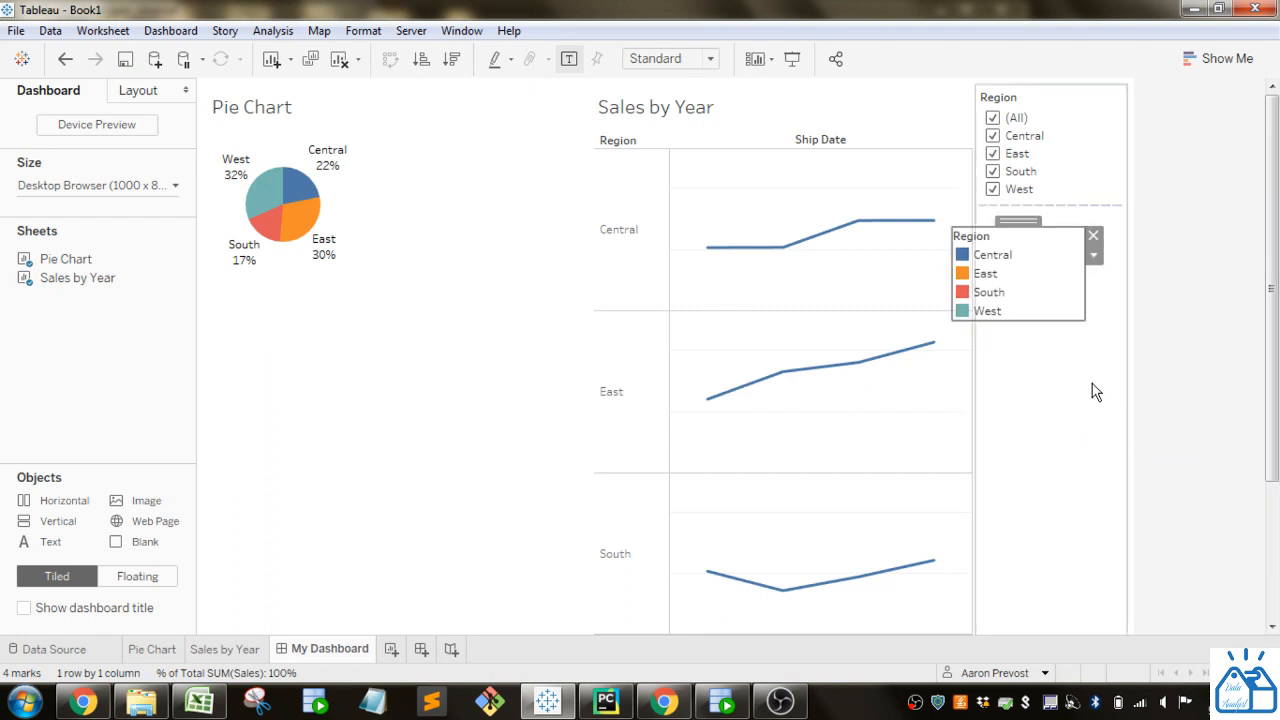
left_click(1096, 256)
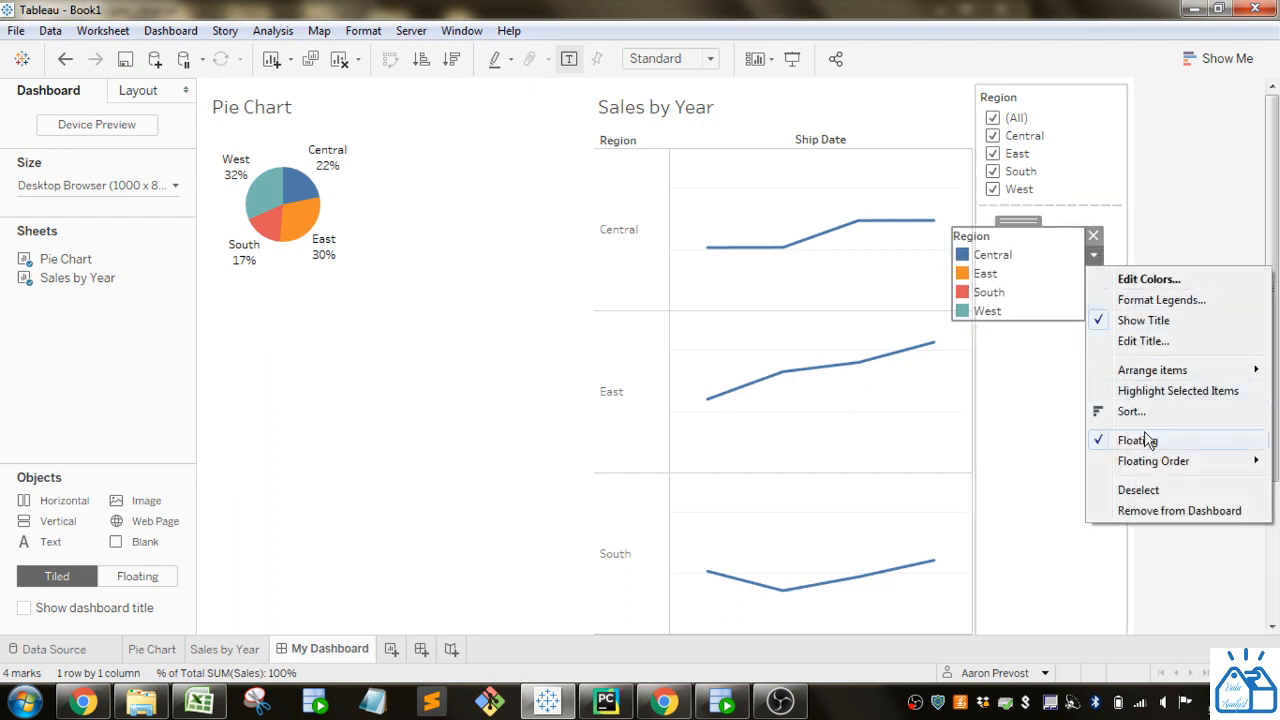
left_click_drag(1018, 222, 277, 272)
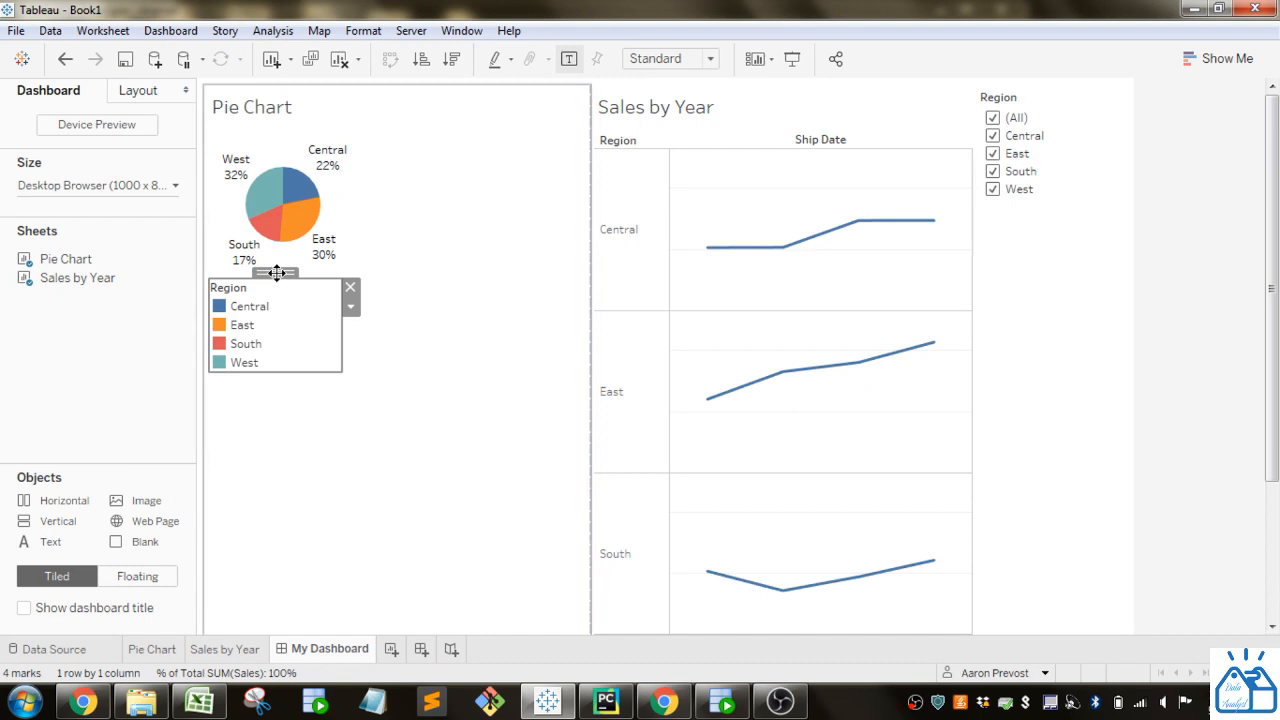
left_click_drag(277, 272, 283, 276)
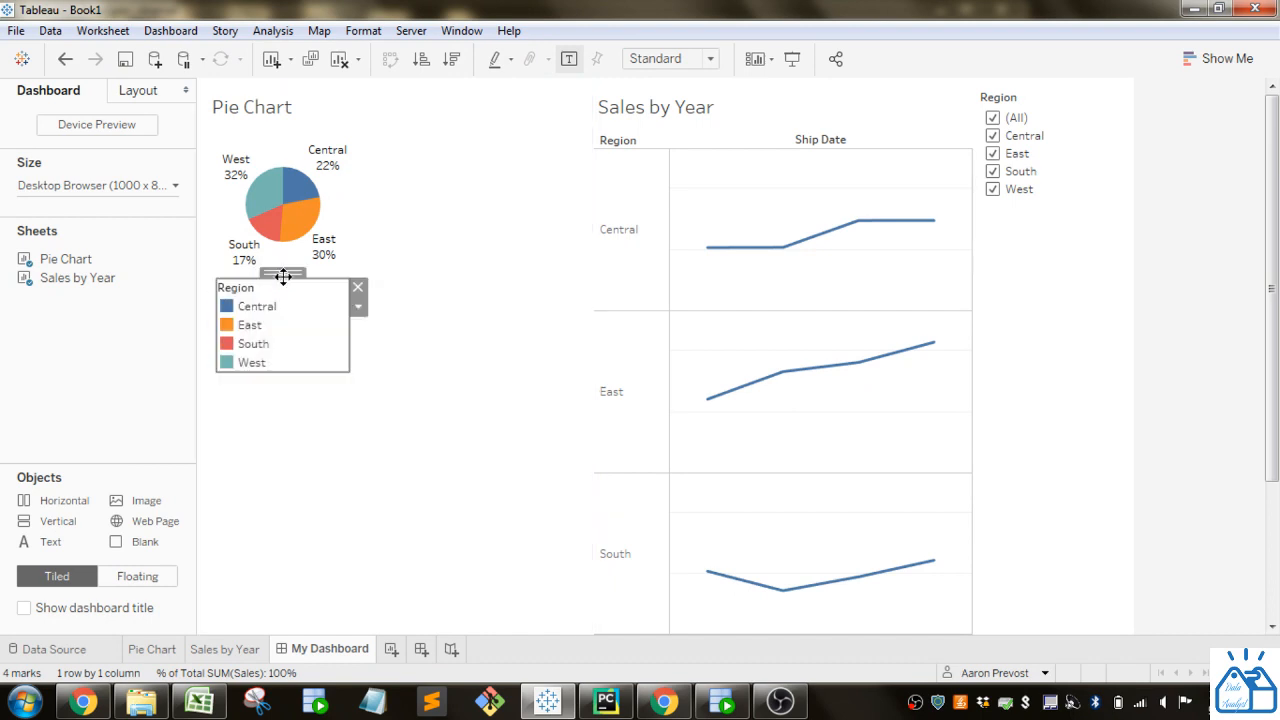
Move the Region filter between the Pie Chart and Sales by Year views, and widen it towards the pie chart.
left_click(1062, 90)
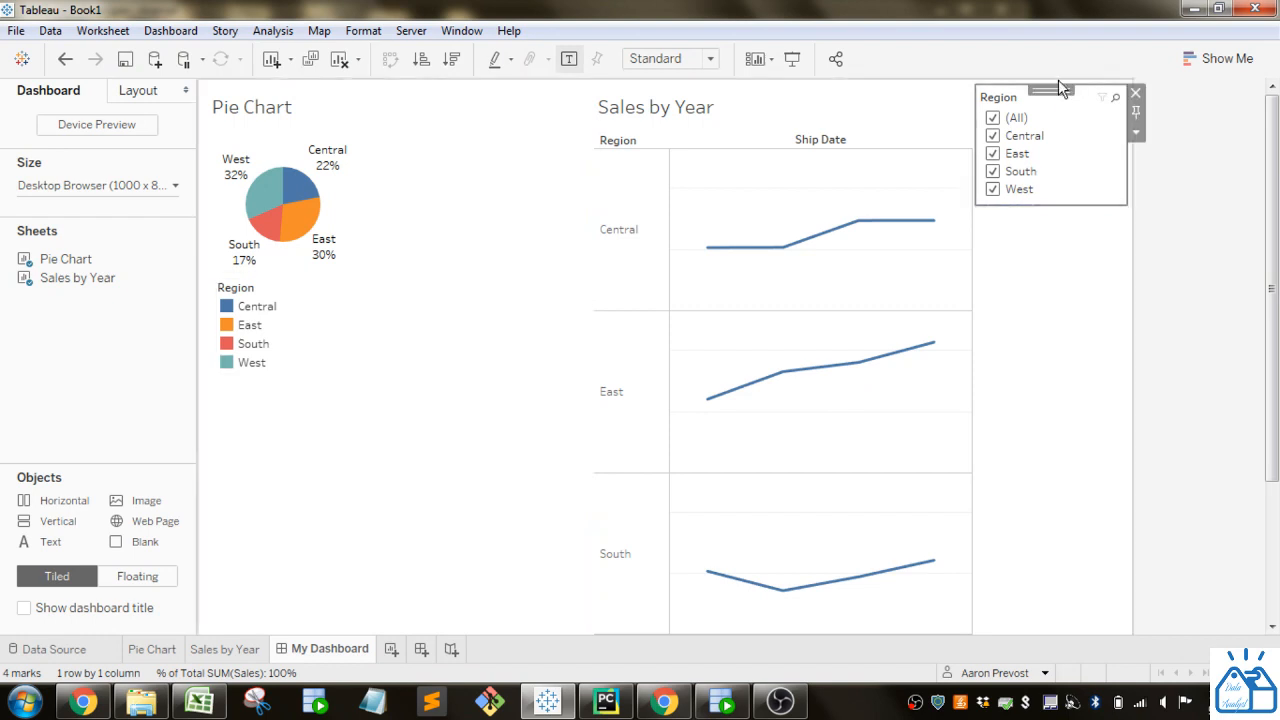
left_click_drag(1048, 92, 558, 193)
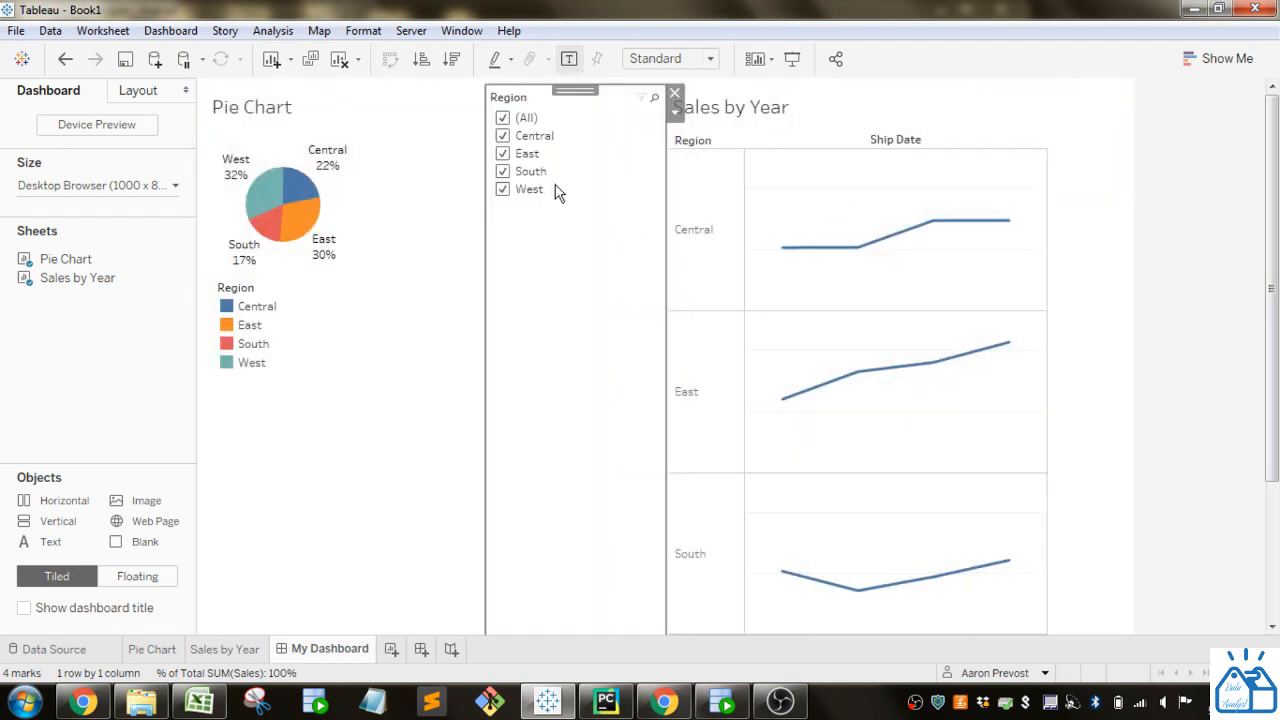
left_click_drag(486, 297, 395, 309)
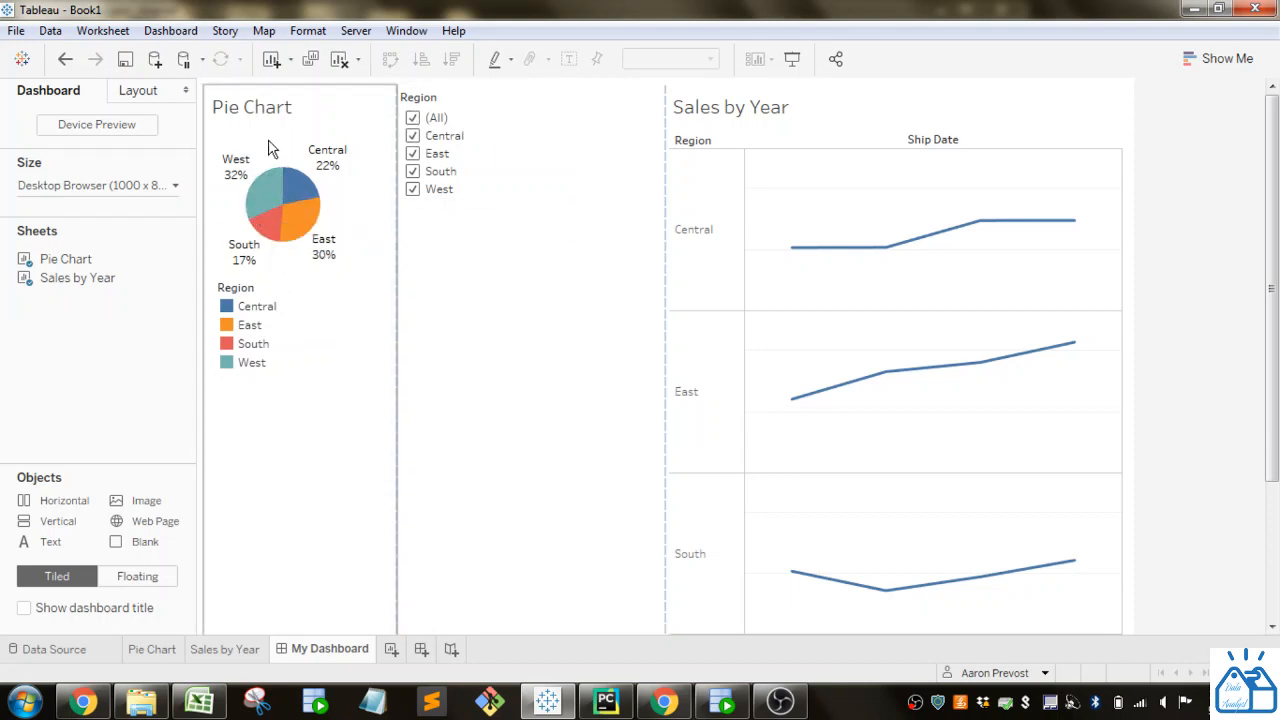
Test the Region filter by deselecting all regions and selecting them all again.
left_click(412, 118)
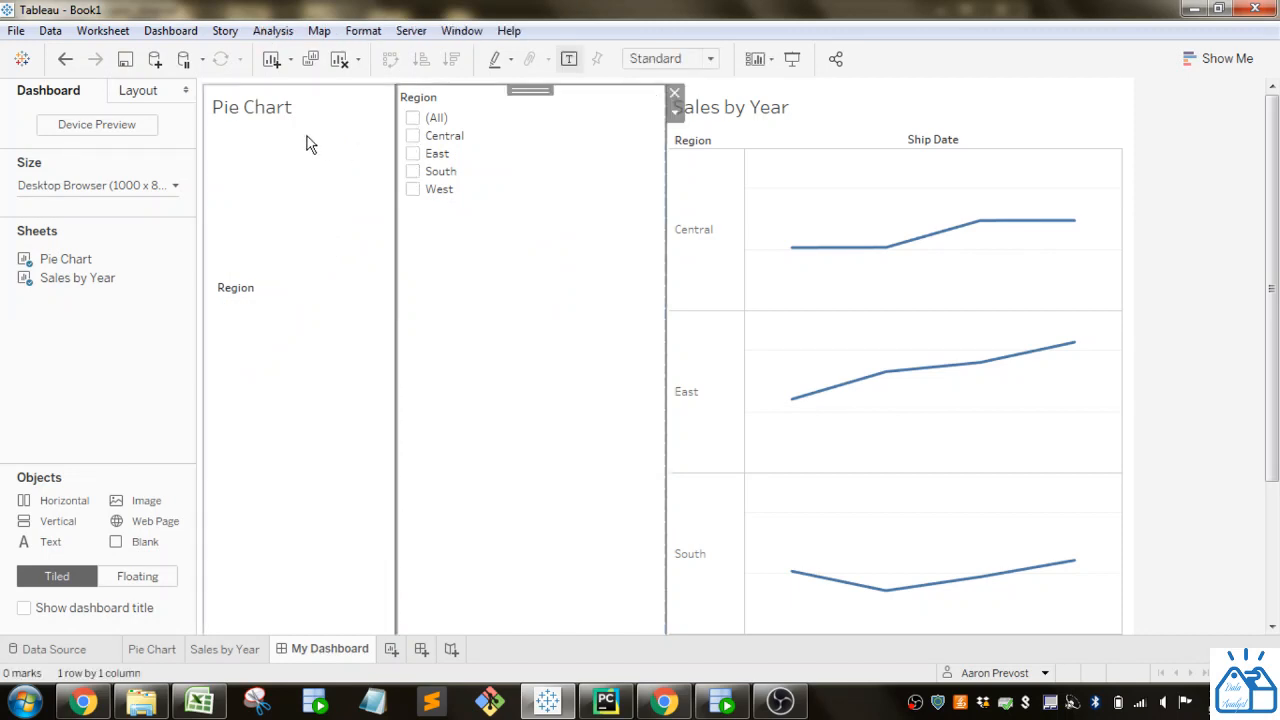
left_click(414, 118)
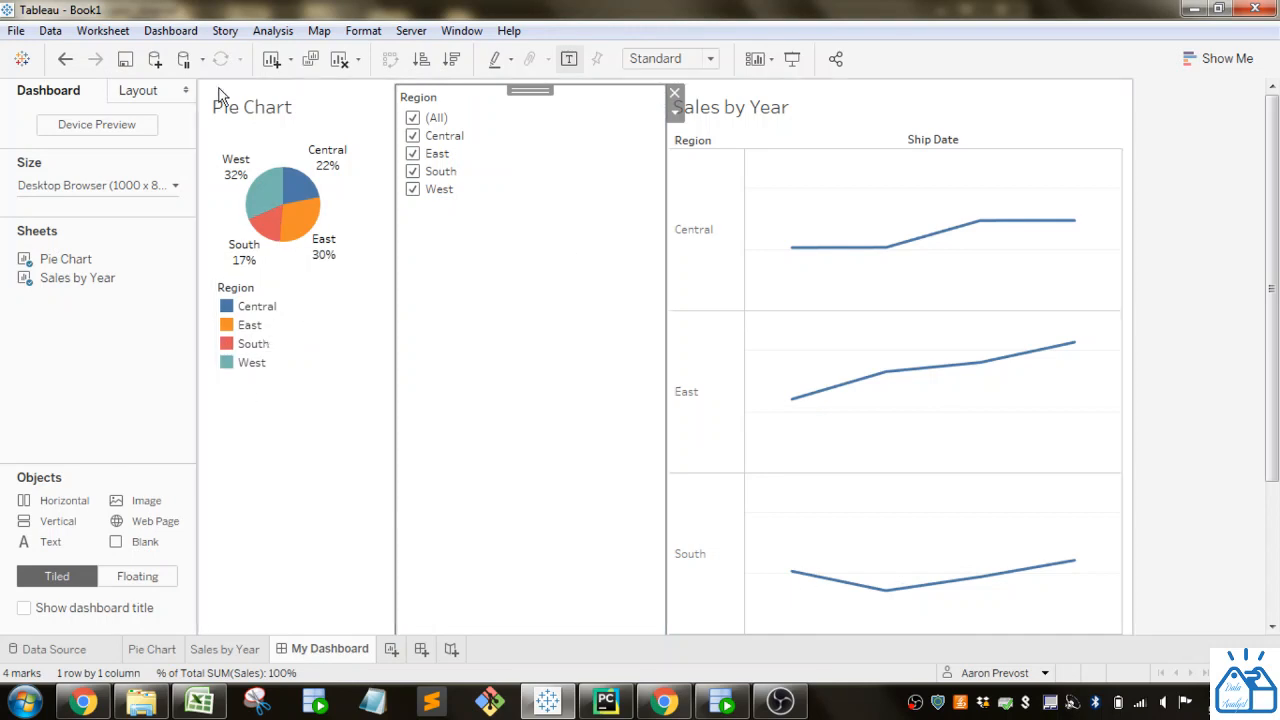
Create a dashboard filter action from Pie Chart only to Sales by Year only, run on Select, showing all values when cleared.
left_click(192, 31)
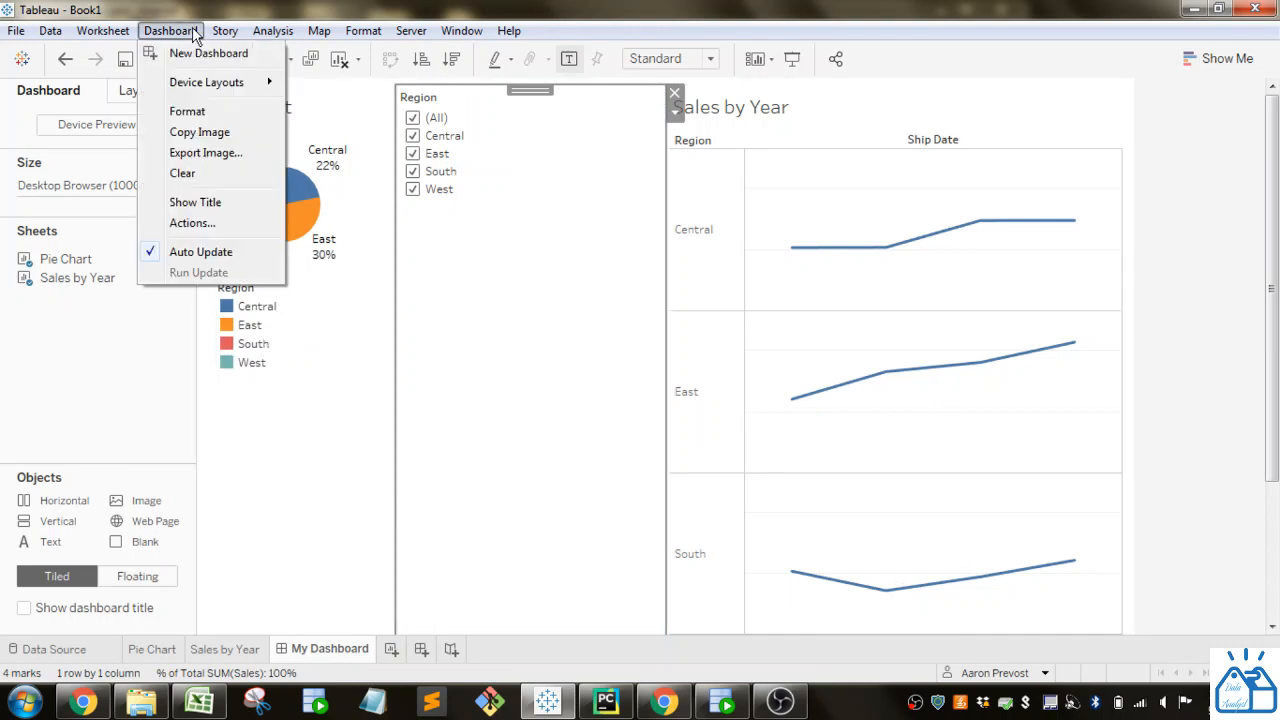
left_click(207, 222)
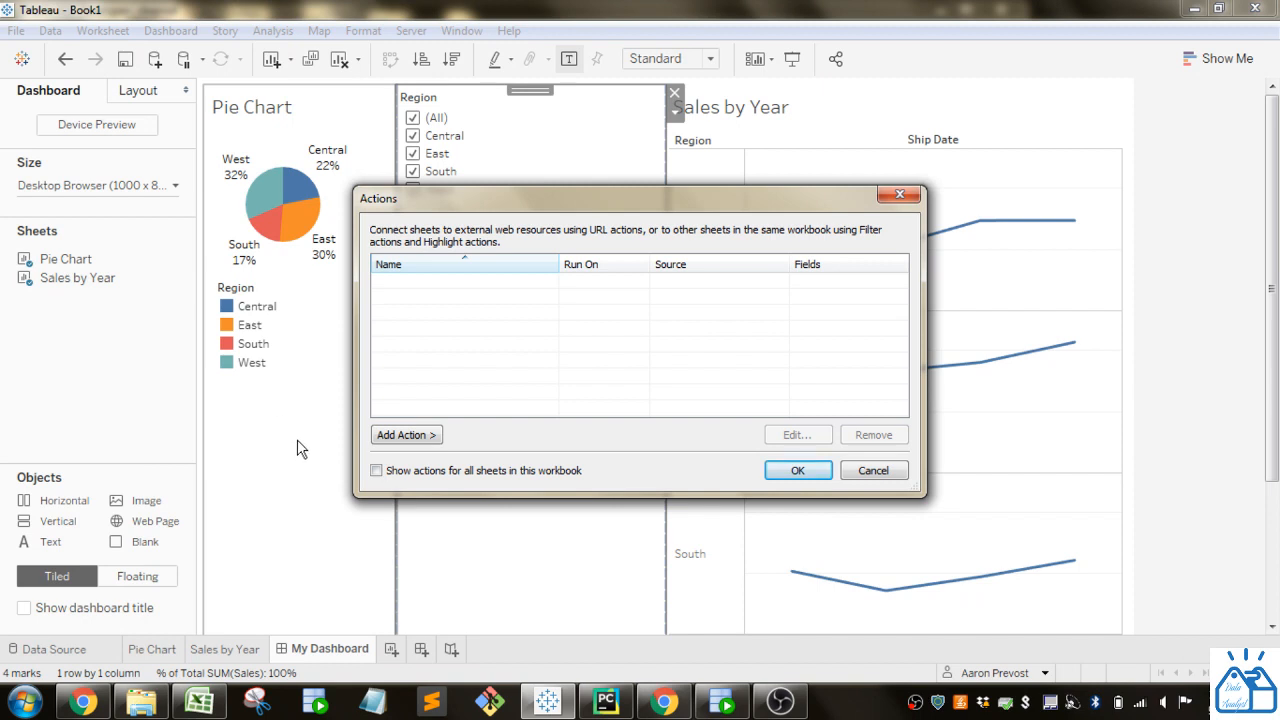
left_click(379, 440)
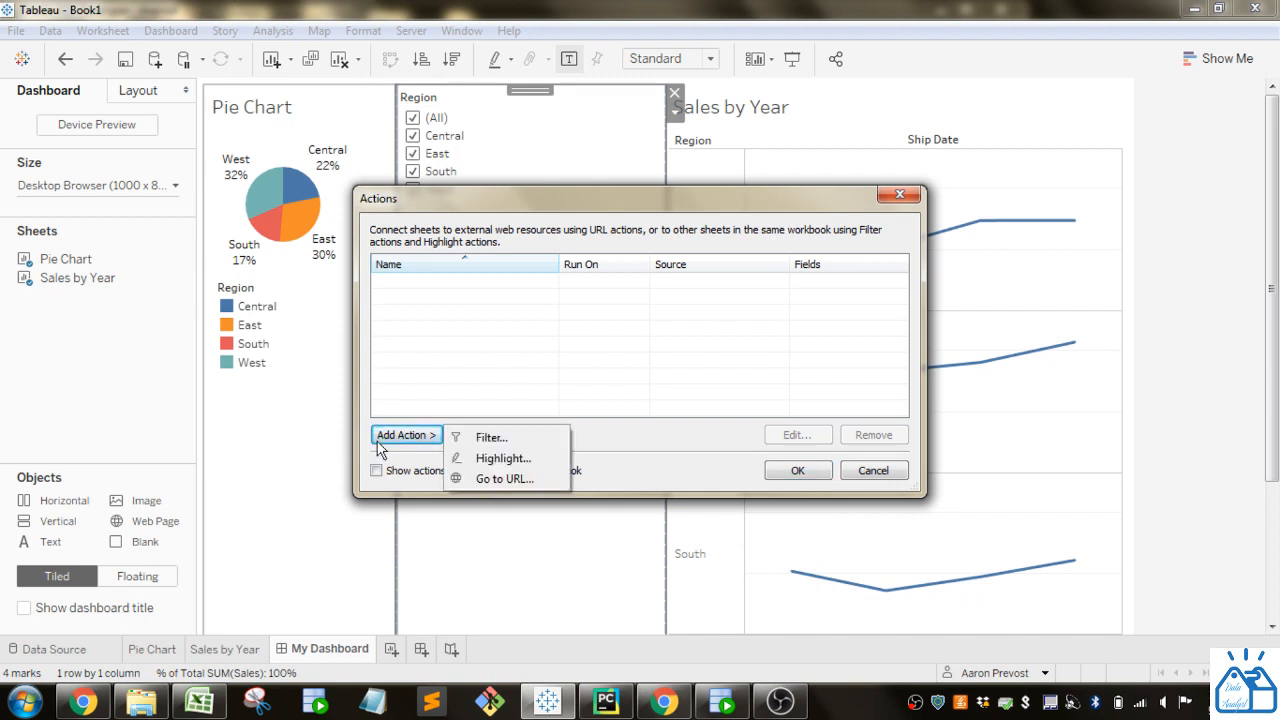
left_click(505, 437)
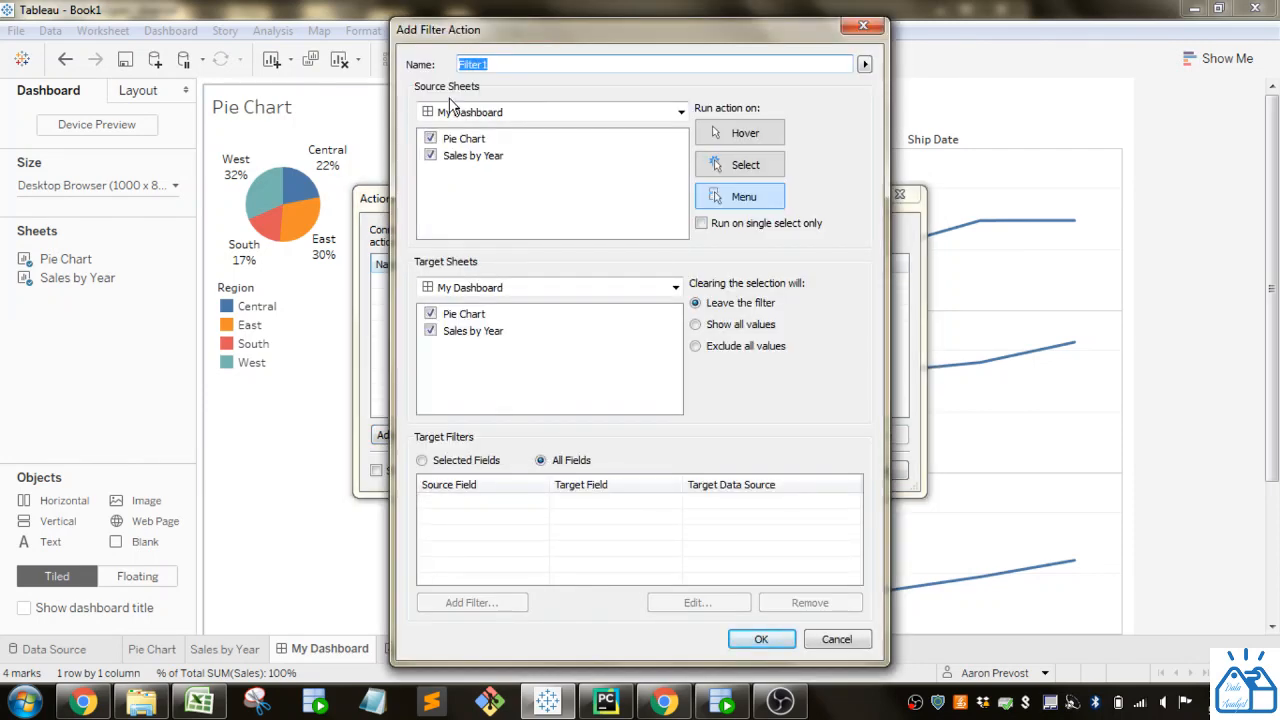
left_click(680, 112)
left_click(684, 112)
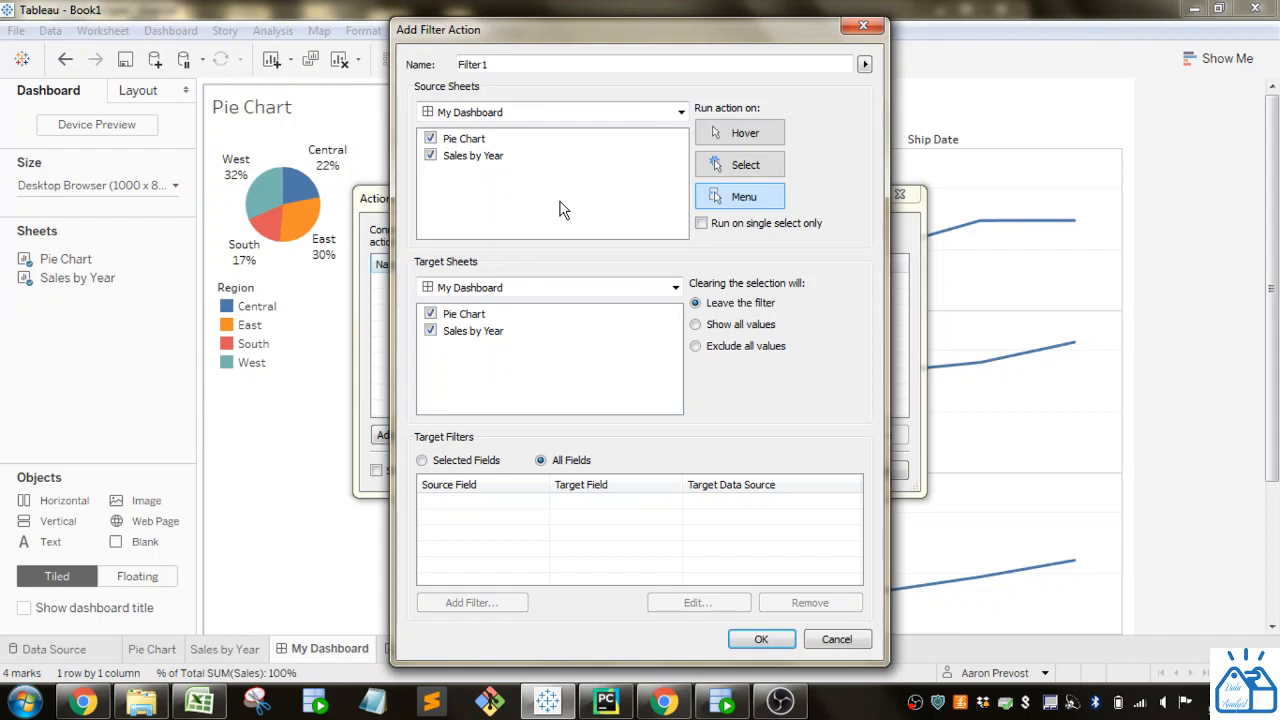
left_click(430, 138)
left_click(431, 139)
left_click(430, 155)
left_click(430, 314)
left_click(742, 169)
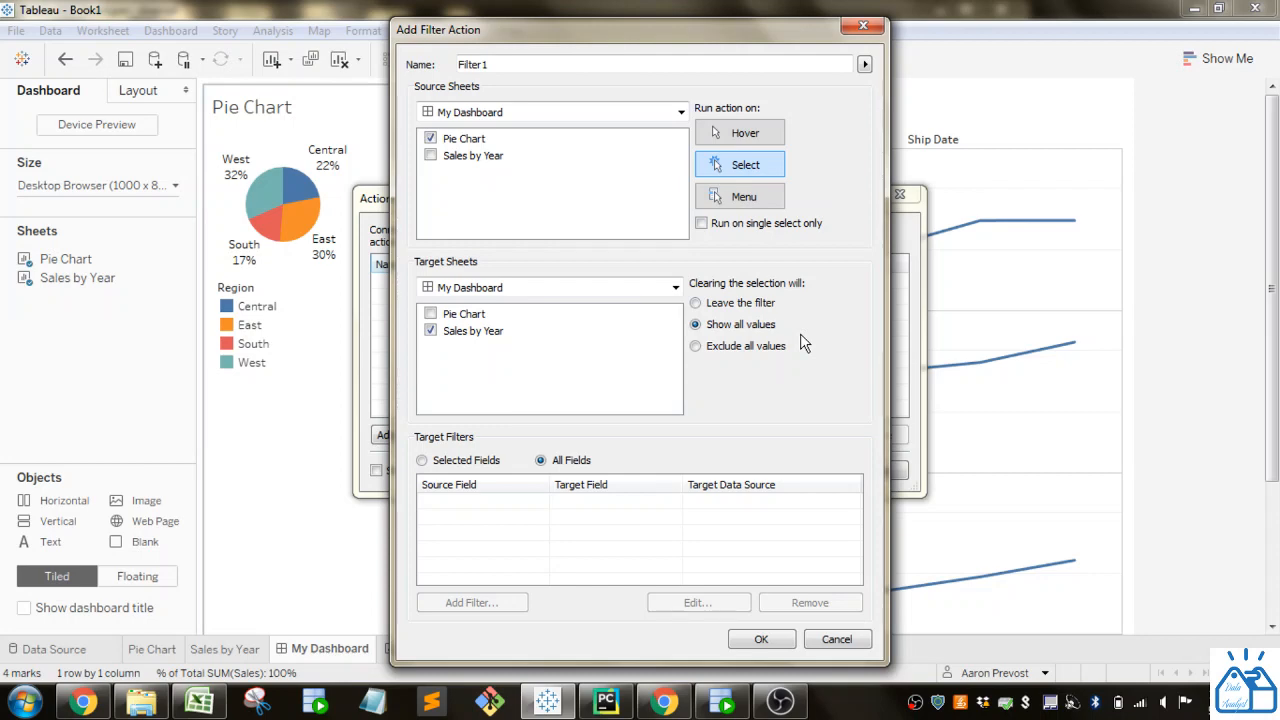
left_click(493, 463)
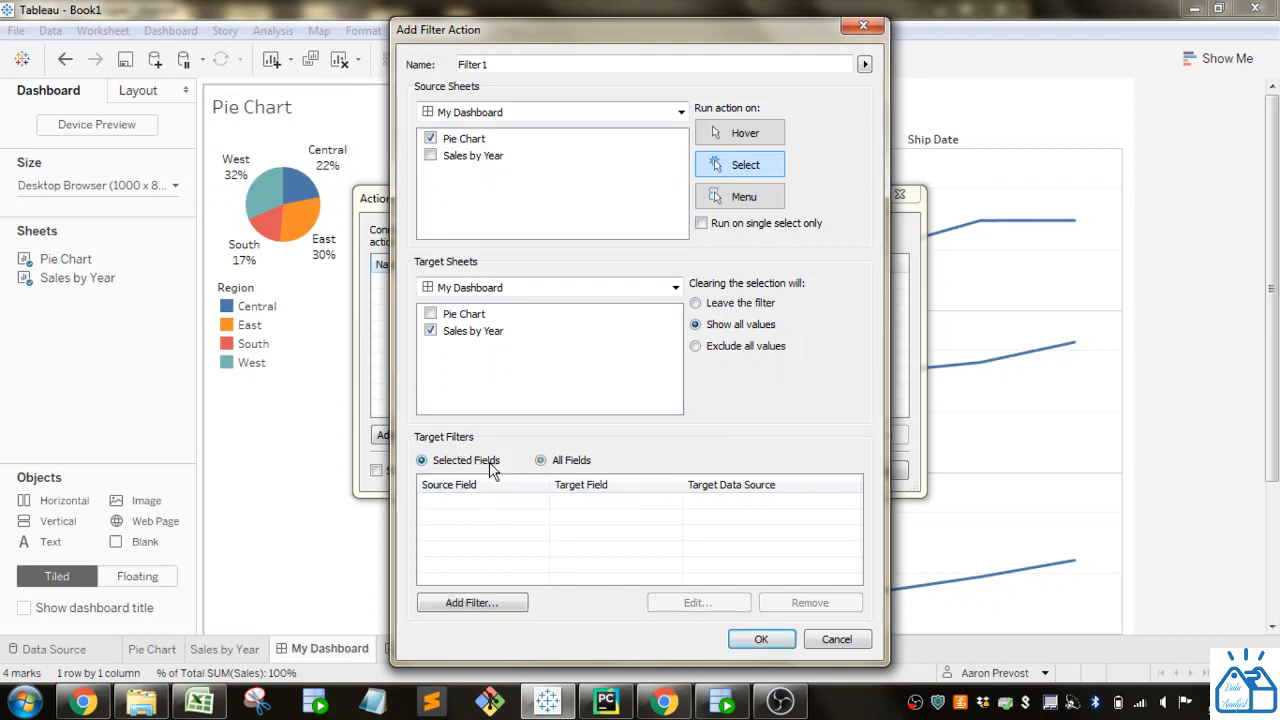
left_click(488, 604)
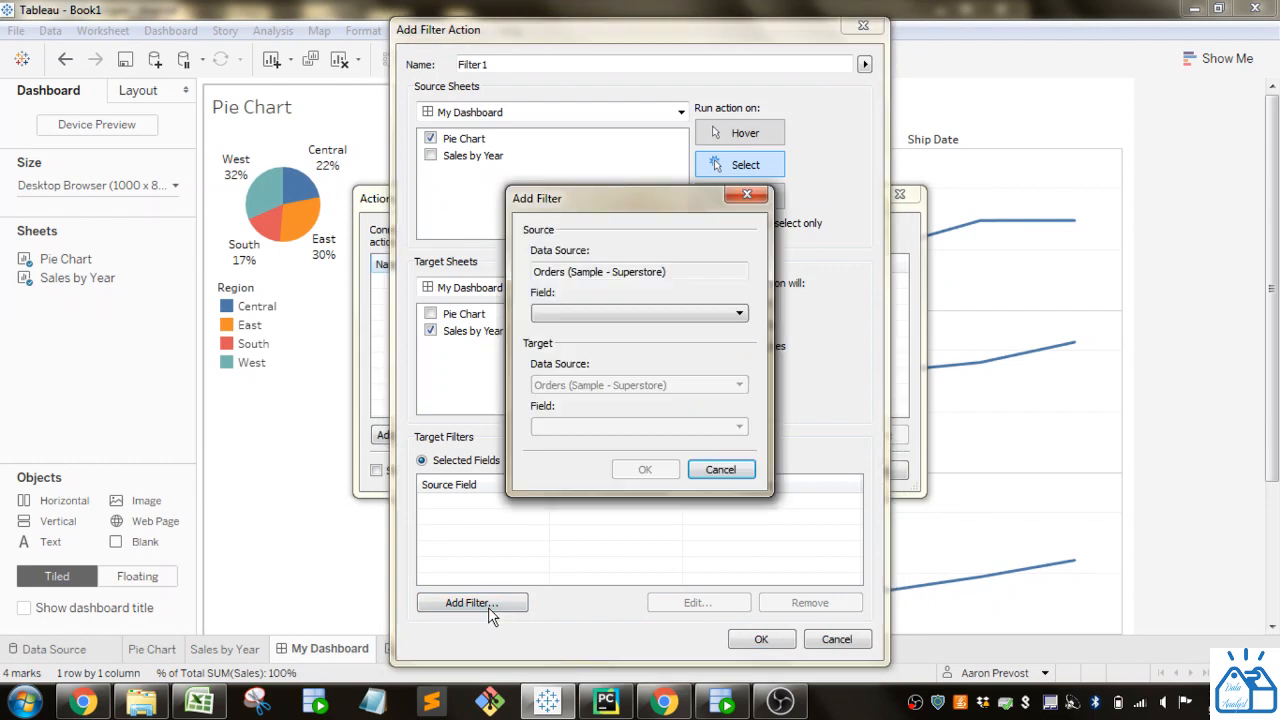
left_click(739, 315)
scroll(731, 430, "down", 1)
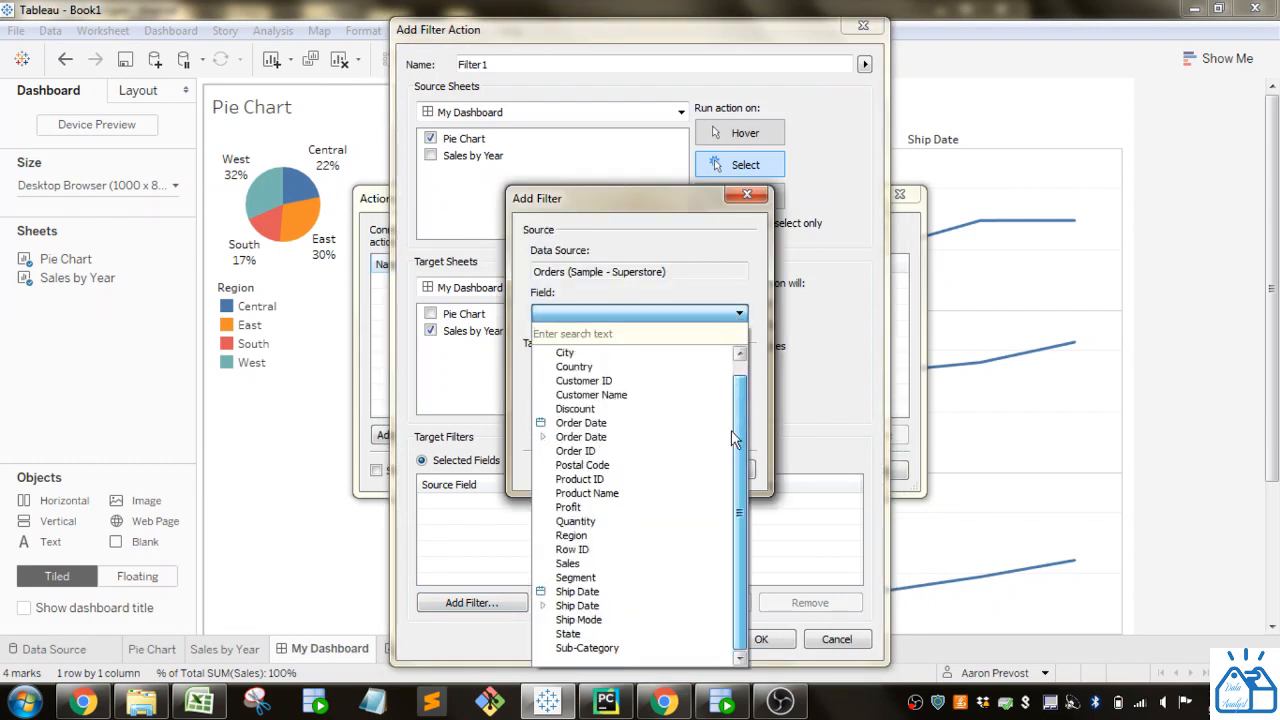
scroll(740, 387, "up", 1)
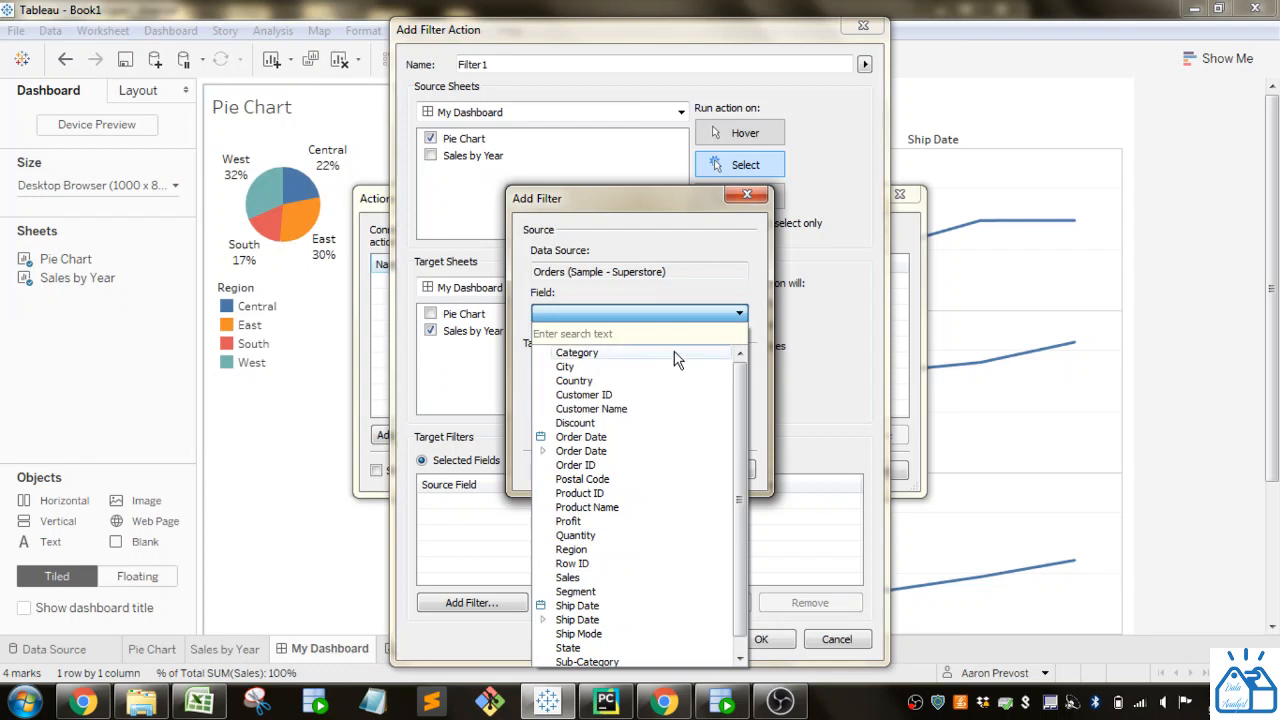
left_click(741, 316)
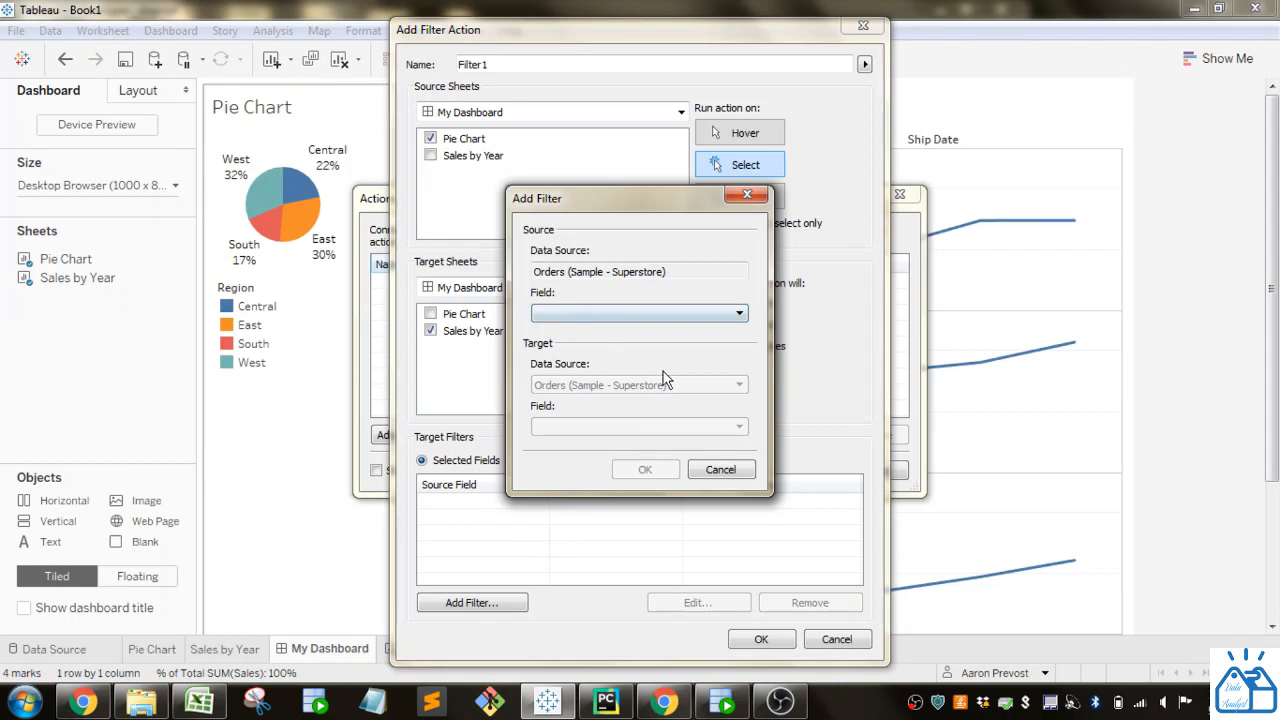
left_click(724, 473)
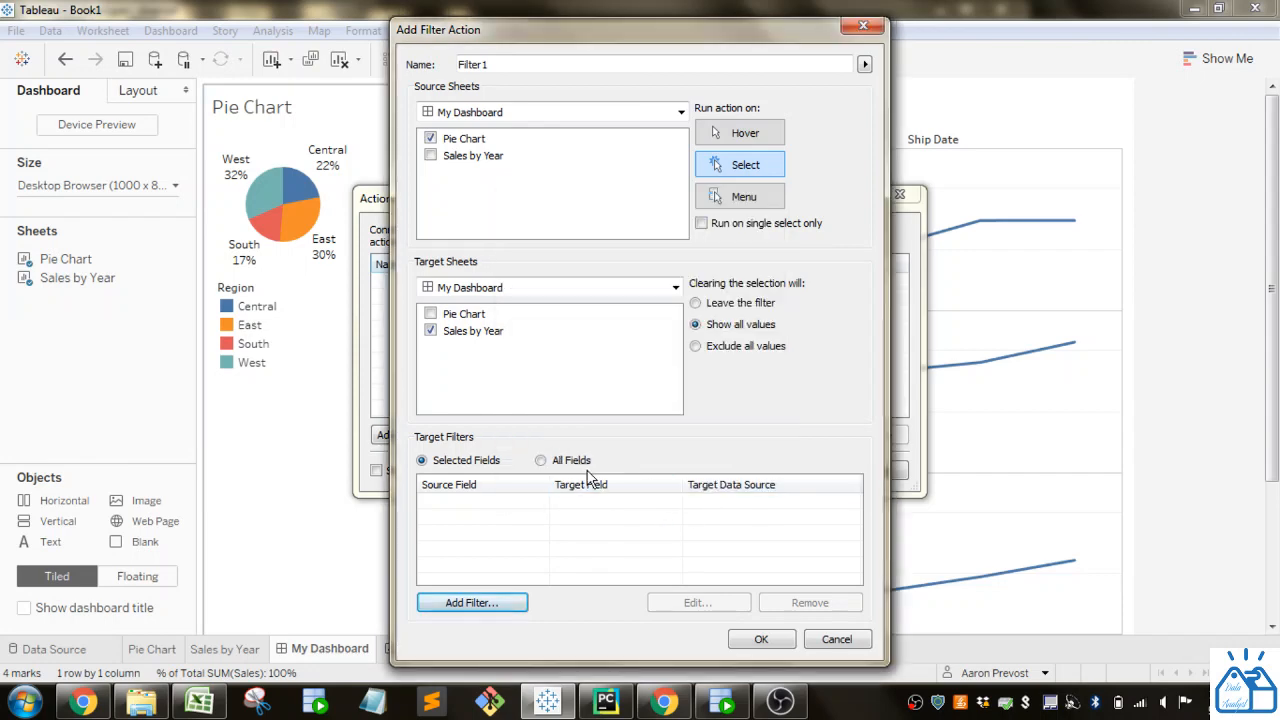
left_click(541, 460)
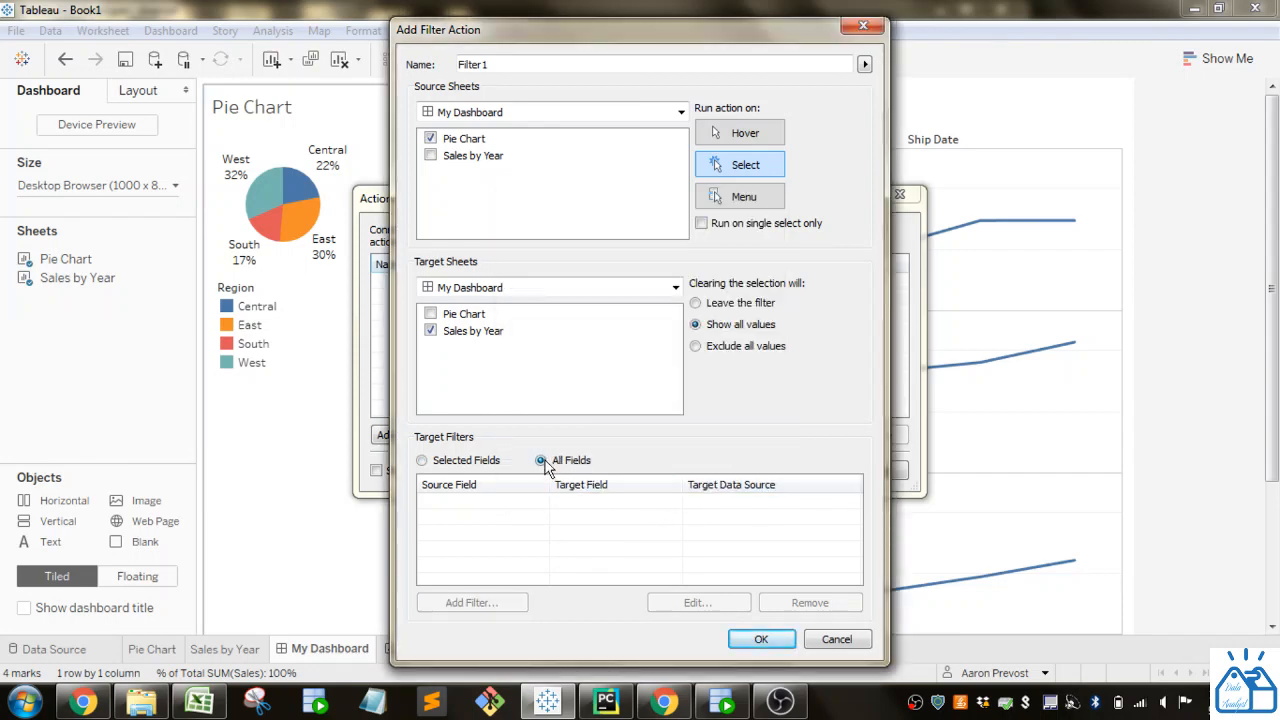
Save the filter action and test it by selecting the East pie slice and clearing the selection.
left_click(760, 639)
left_click(797, 470)
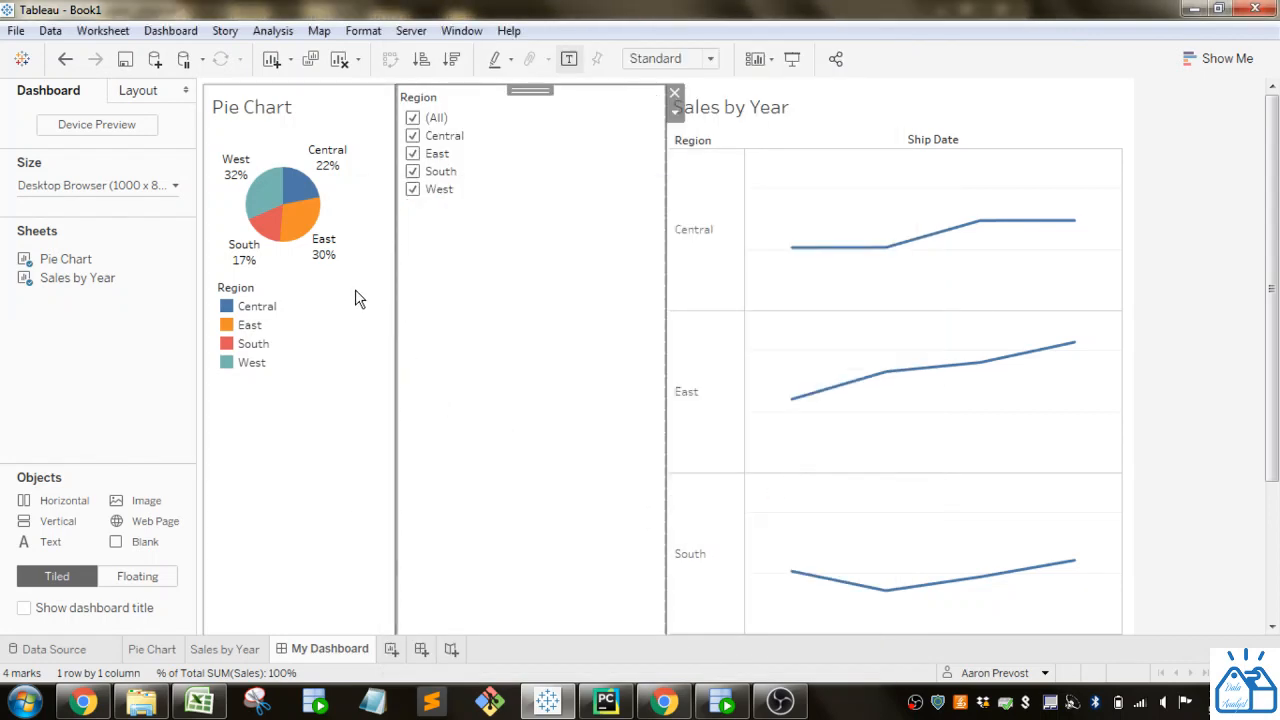
left_click(303, 235)
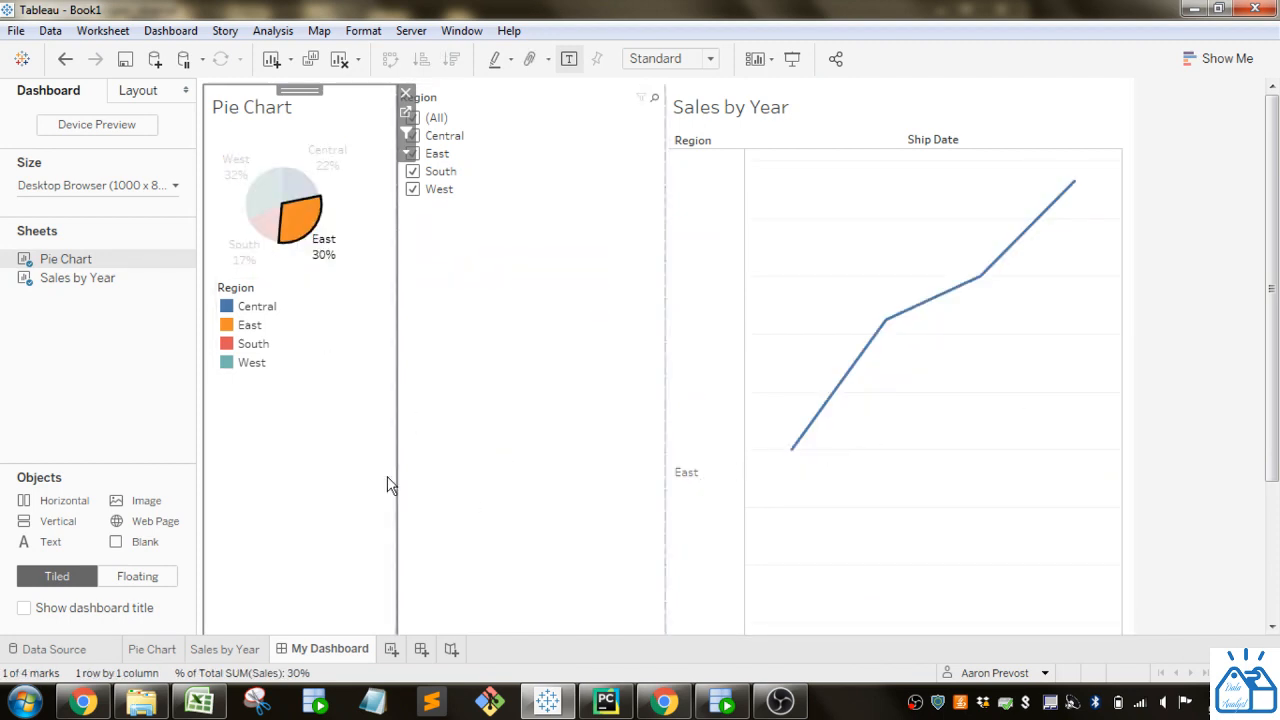
left_click(336, 210)
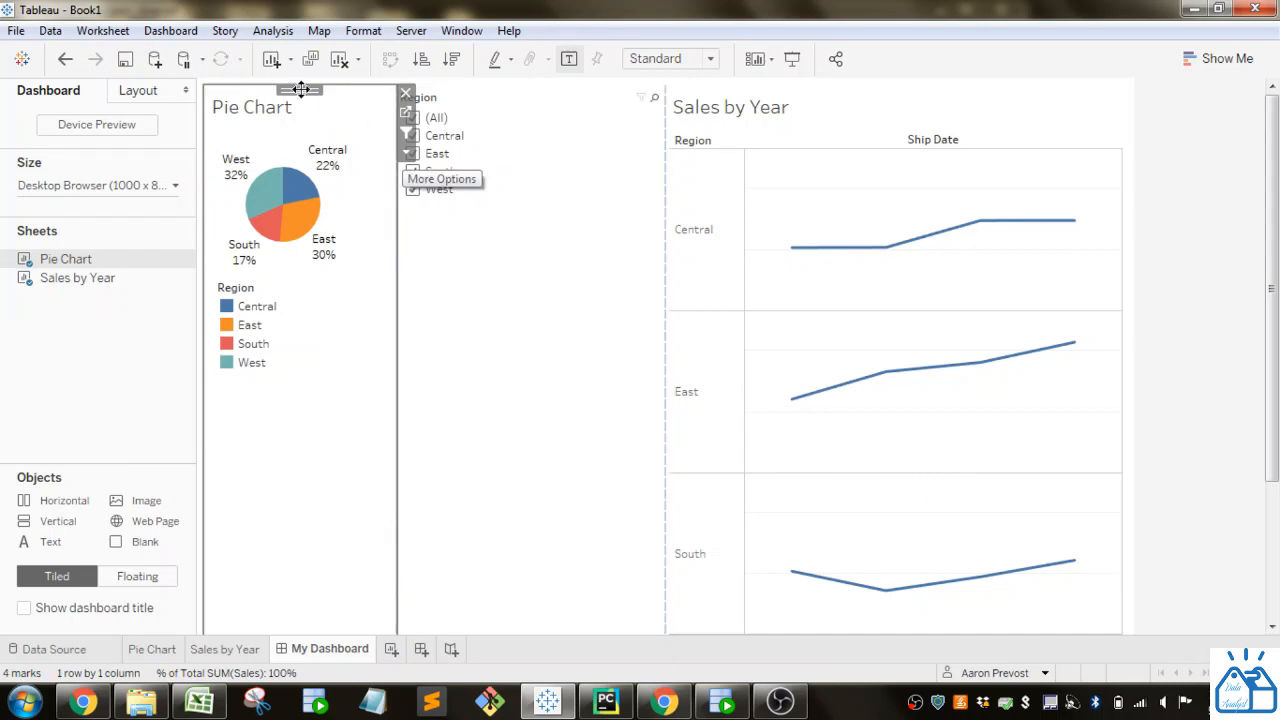
Edit the Filter1 action so that clearing the selection excludes all values.
left_click(170, 30)
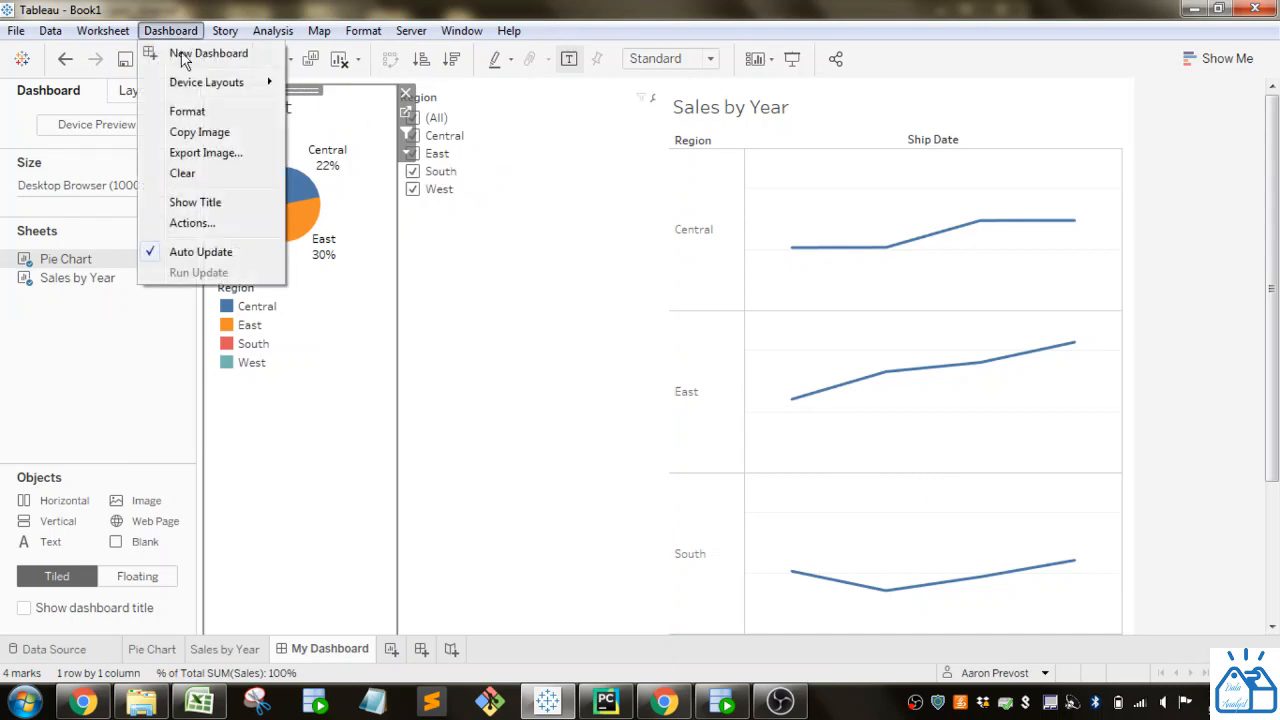
left_click(192, 223)
left_click(485, 282)
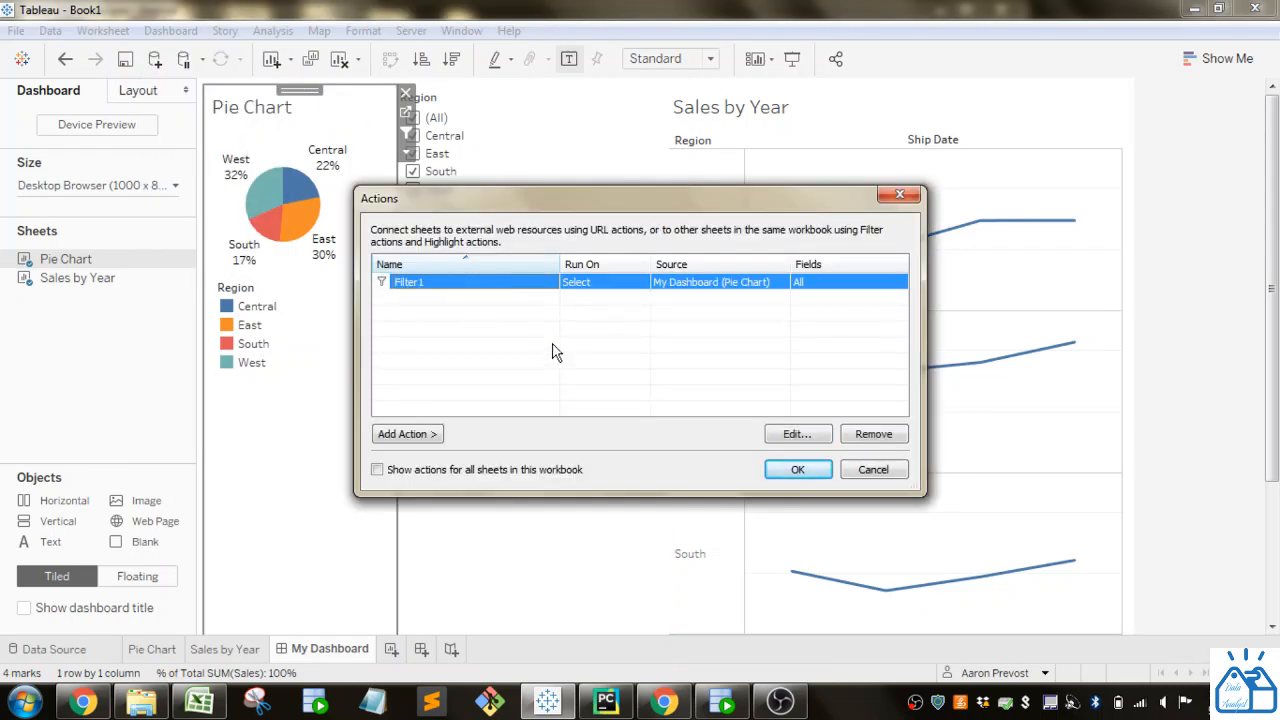
left_click(788, 432)
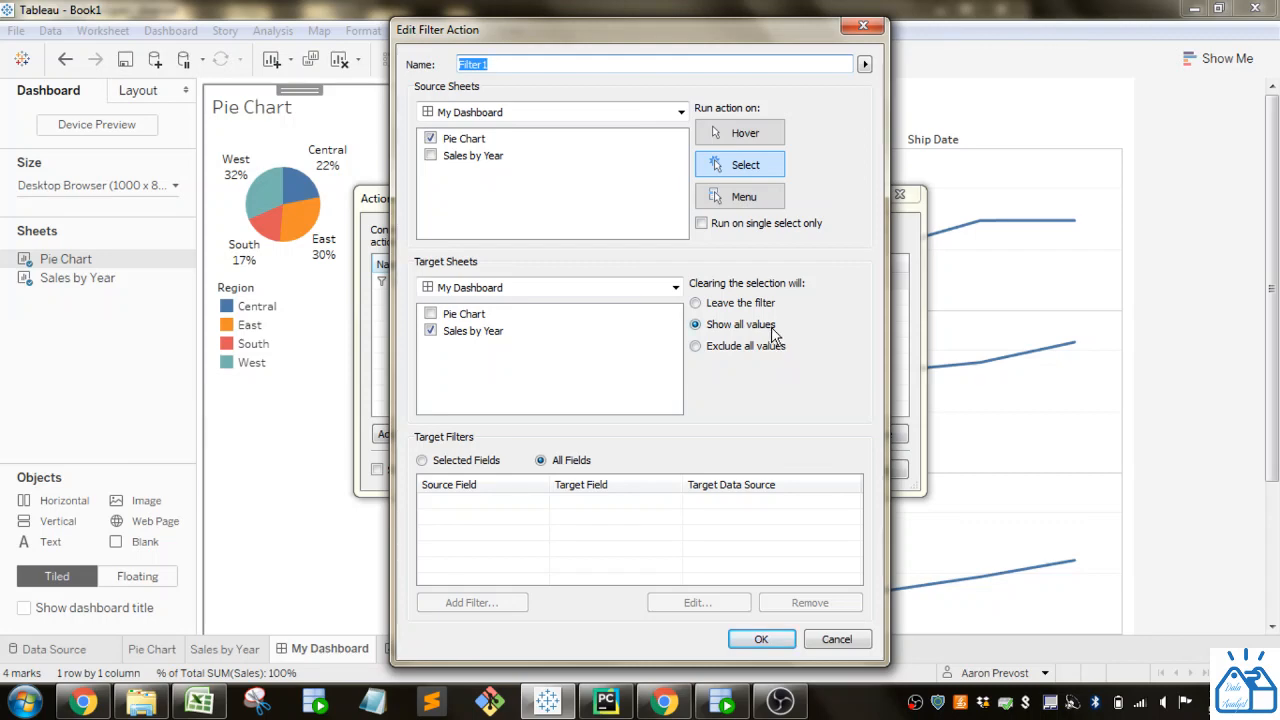
left_click(760, 346)
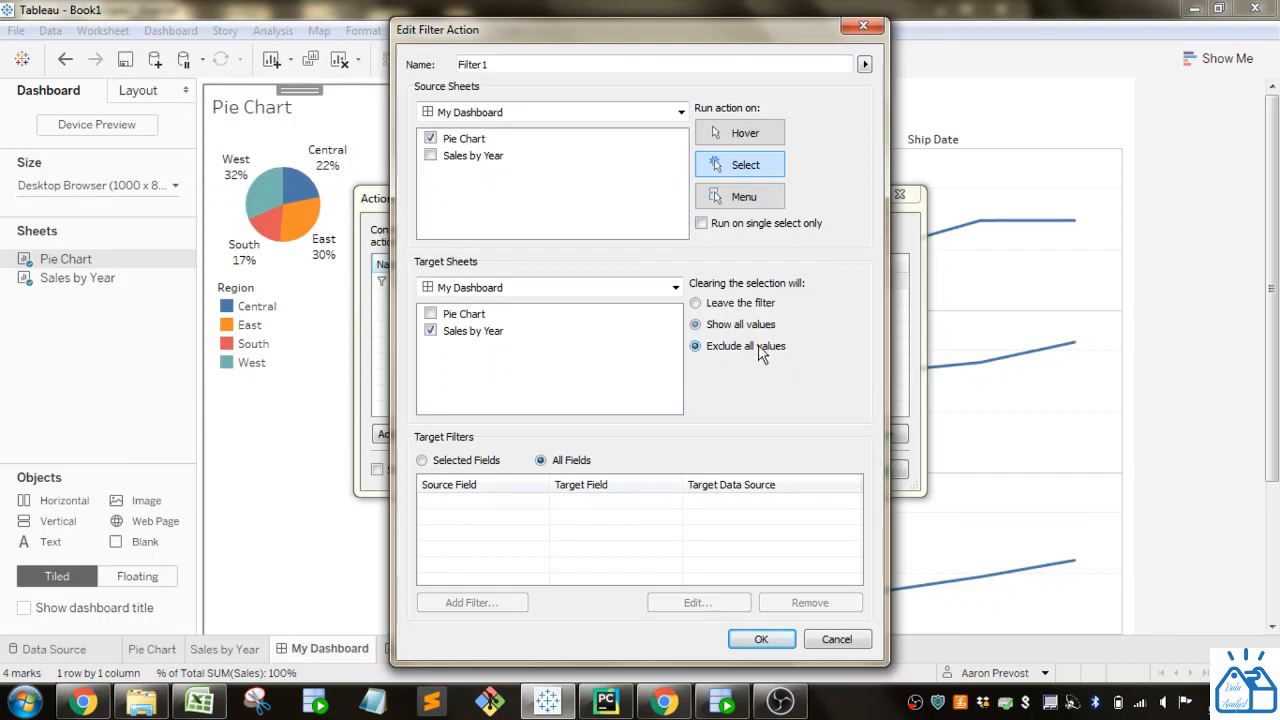
left_click(758, 640)
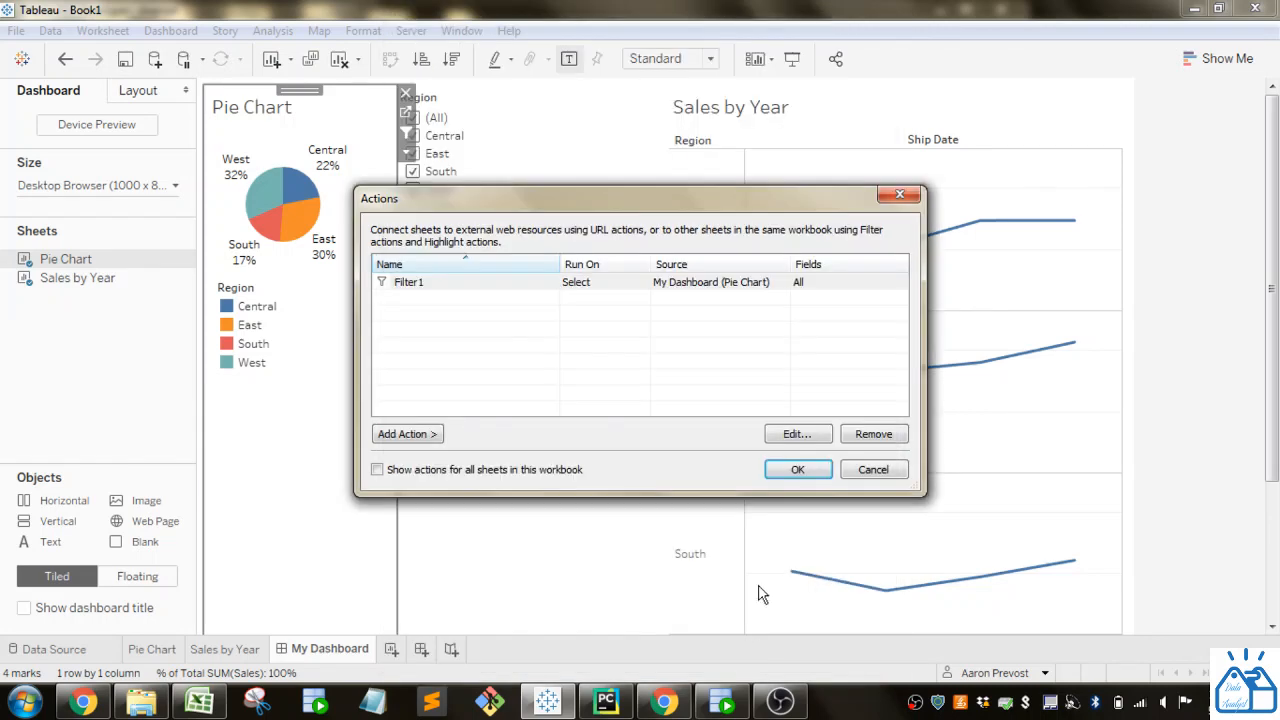
left_click(798, 469)
Test the filter action by selecting and clearing the East slice, and by selecting and clearing all pie slices.
left_click(296, 232)
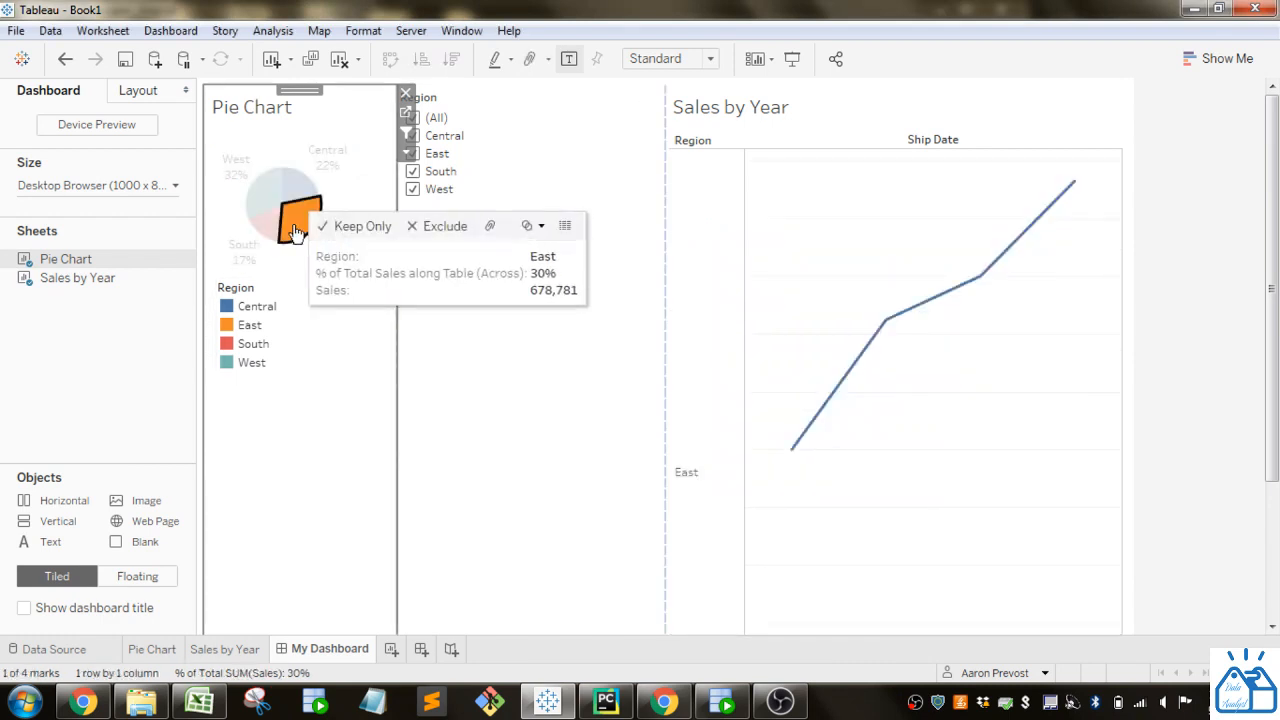
left_click(352, 200)
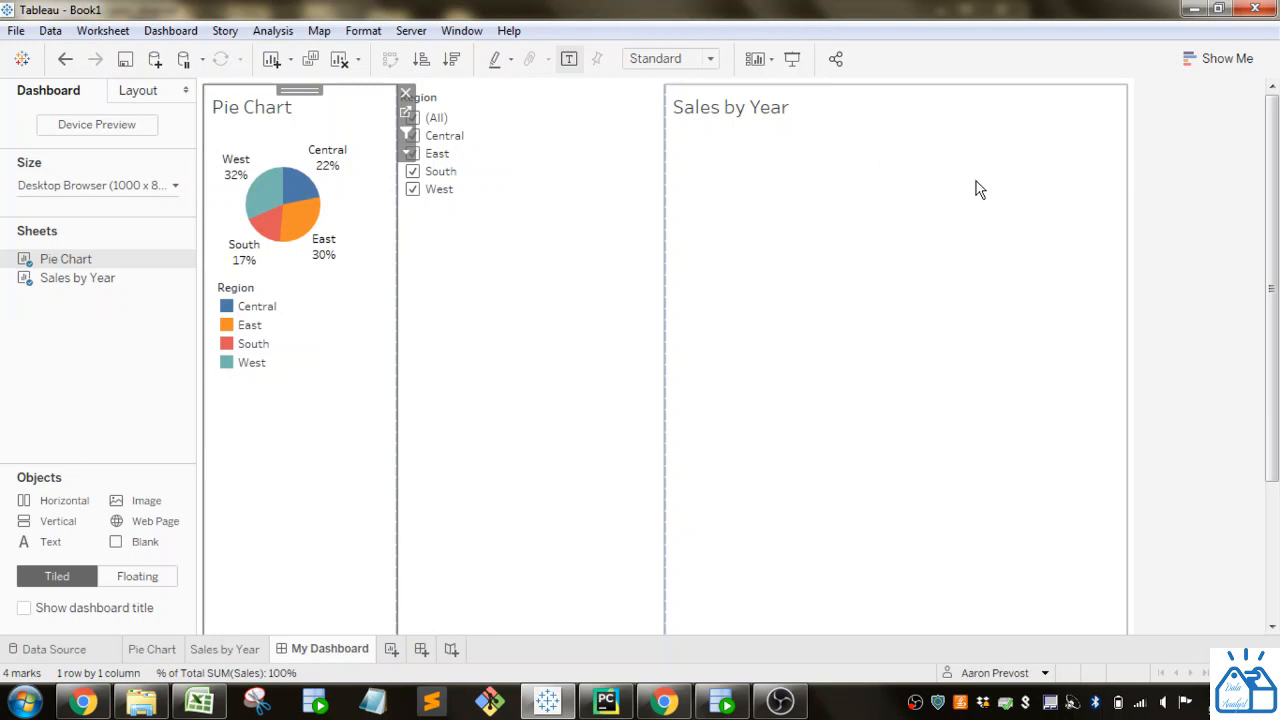
mouse_move(258, 202)
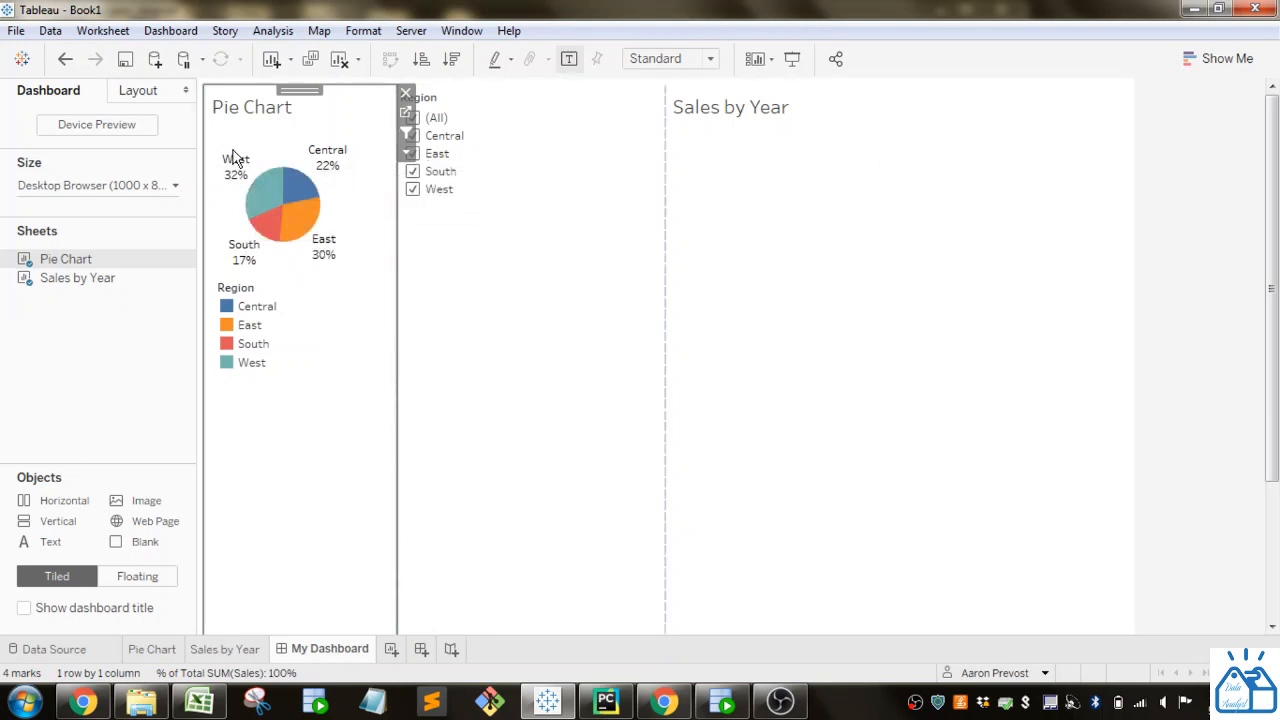
left_click_drag(233, 150, 343, 277)
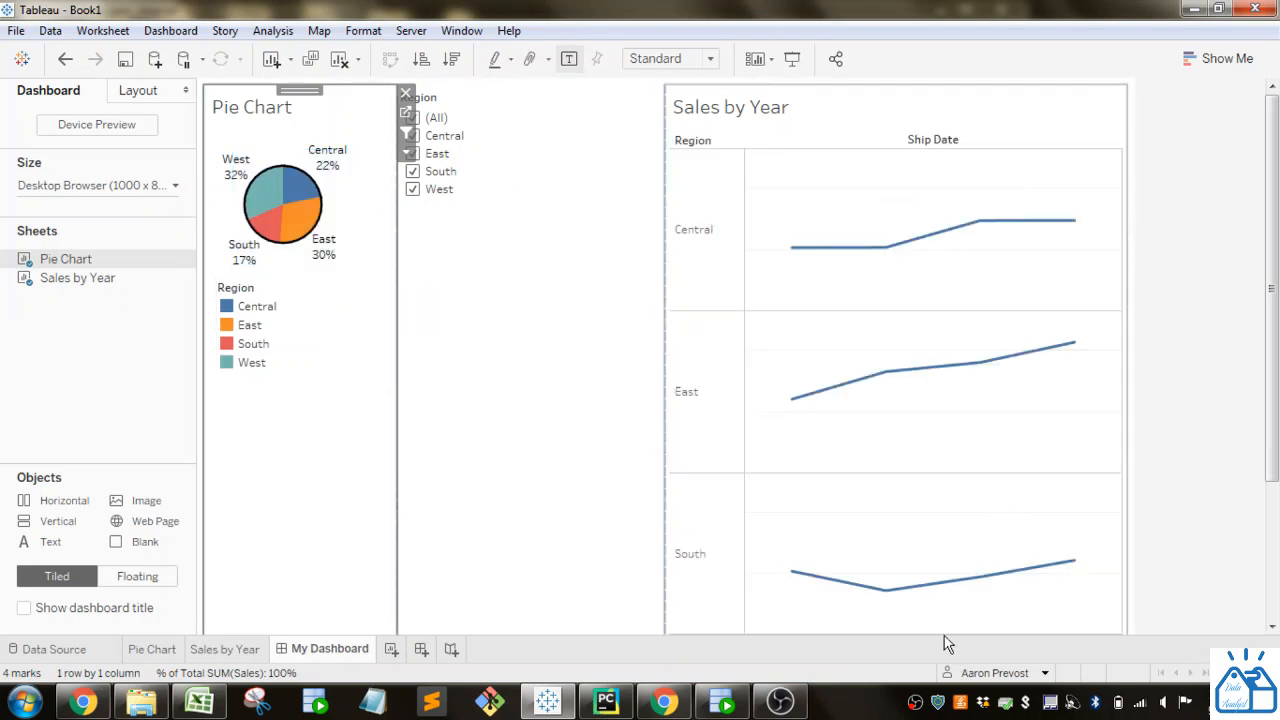
left_click(345, 230)
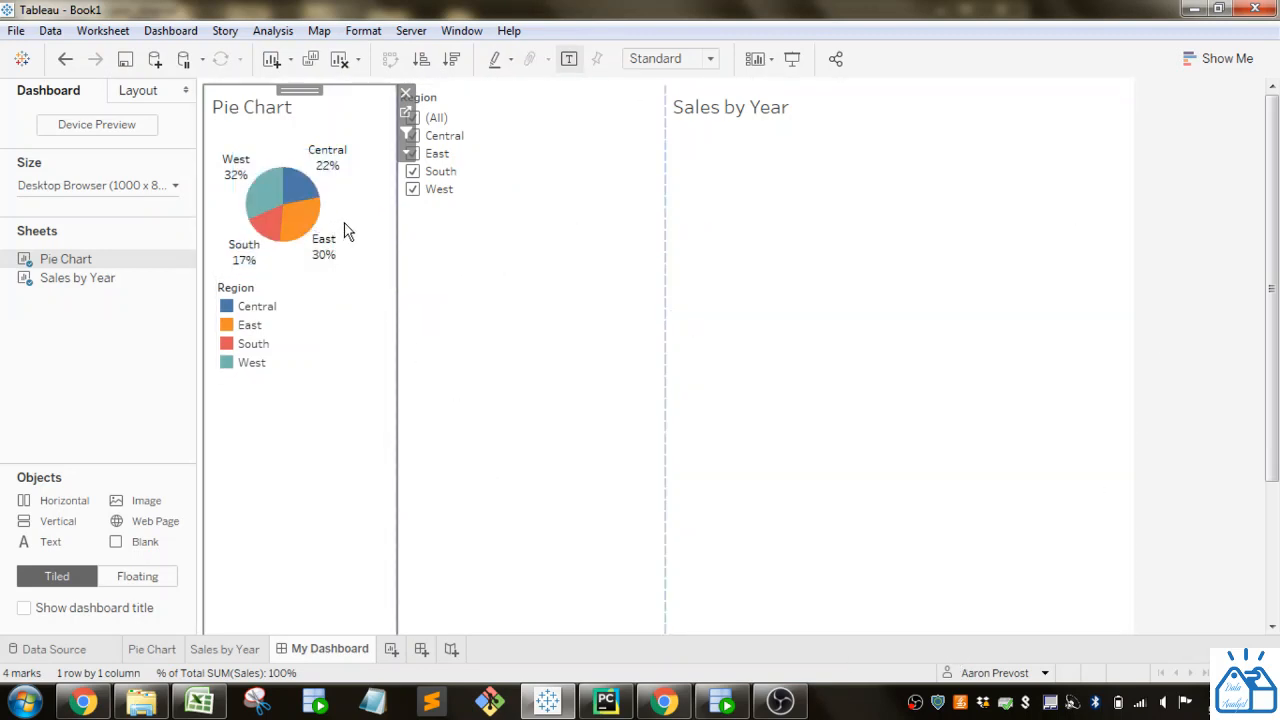
Edit the Filter1 action so that clearing the selection leaves the filter in place.
left_click(171, 35)
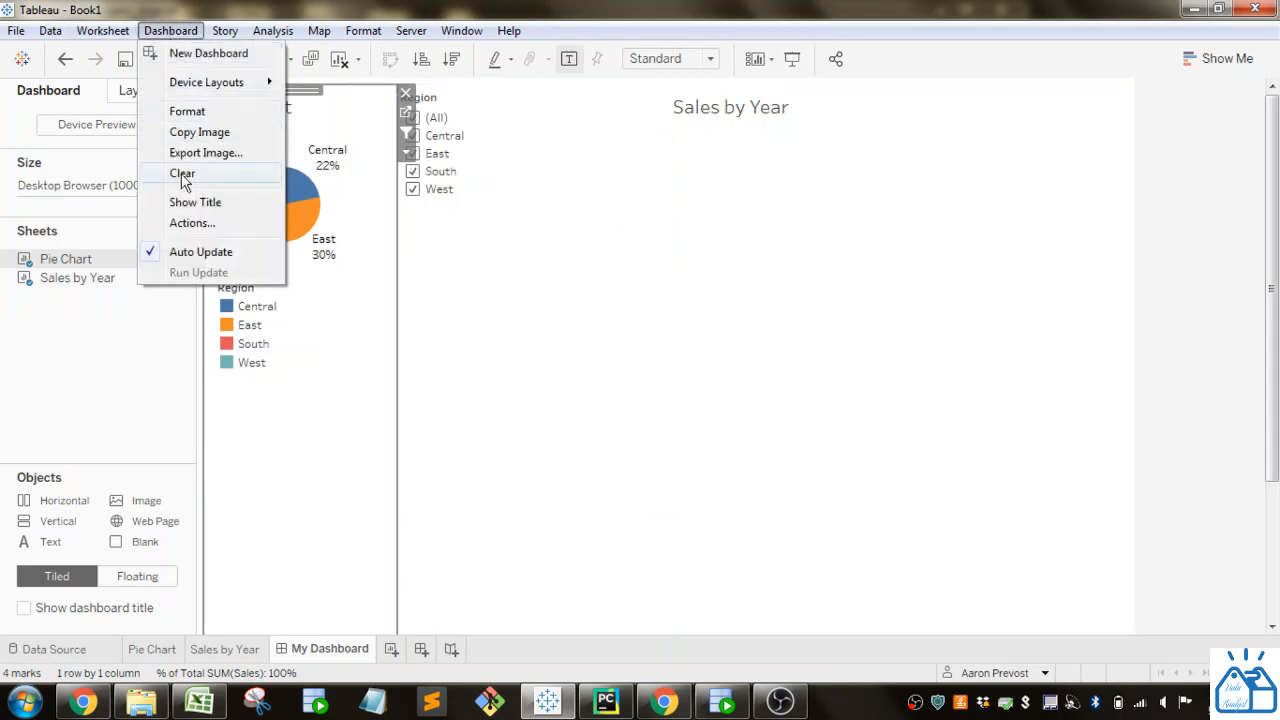
left_click(190, 223)
left_click(527, 282)
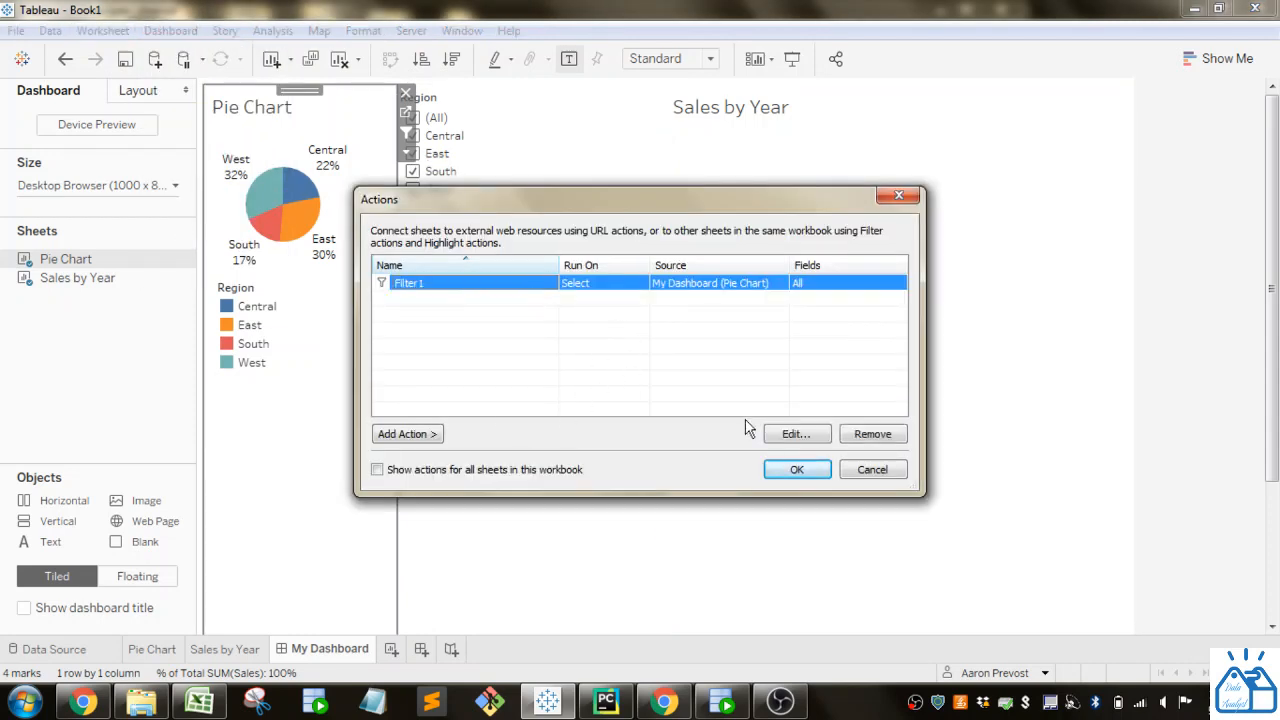
left_click(785, 435)
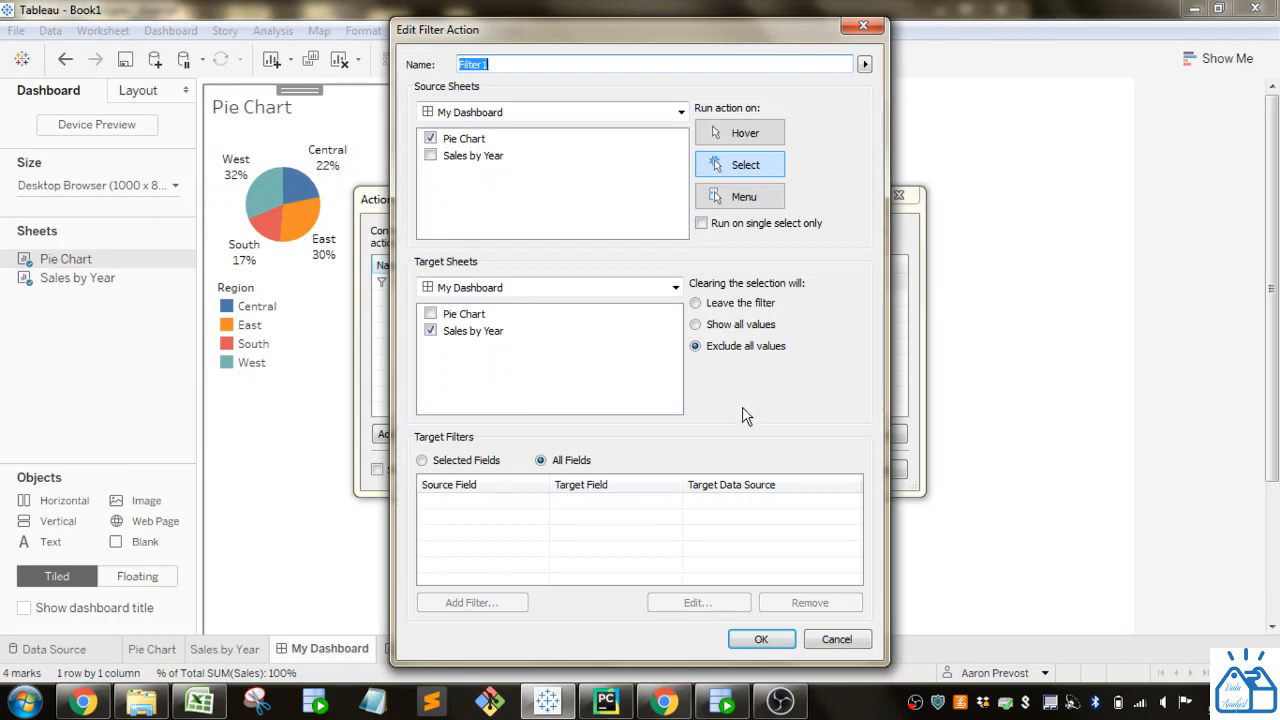
left_click(695, 303)
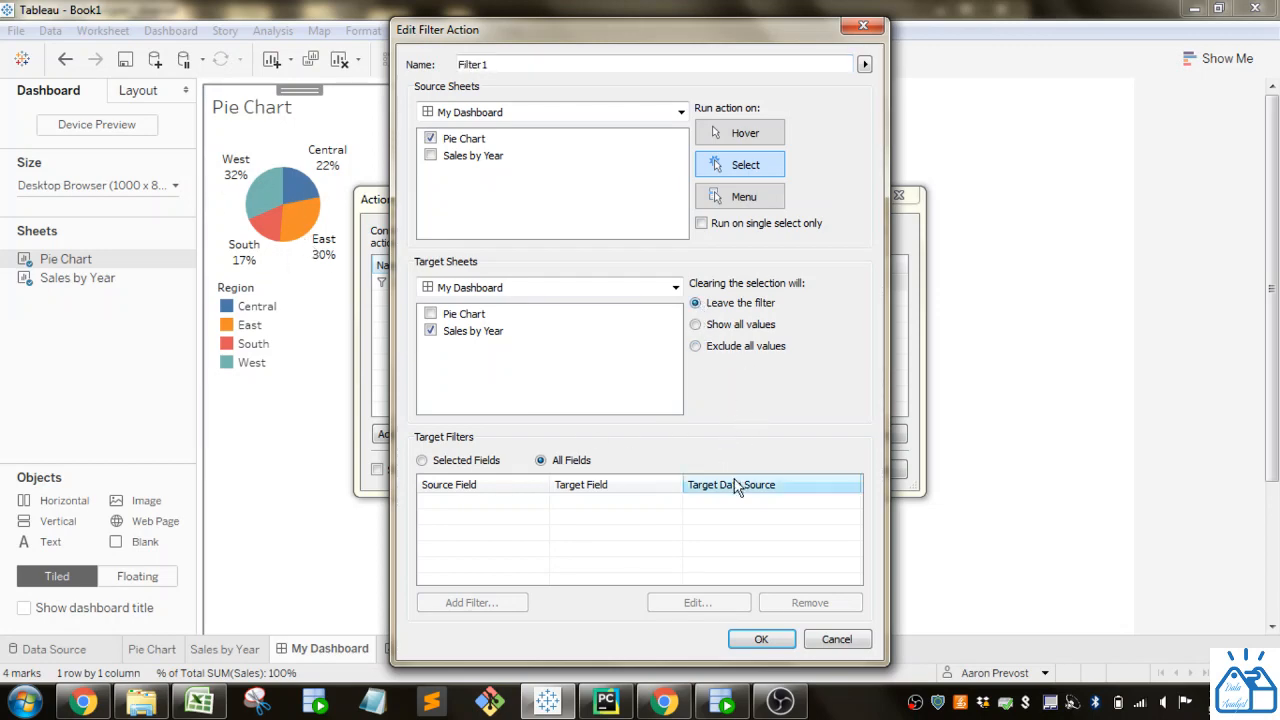
left_click(761, 639)
left_click(812, 470)
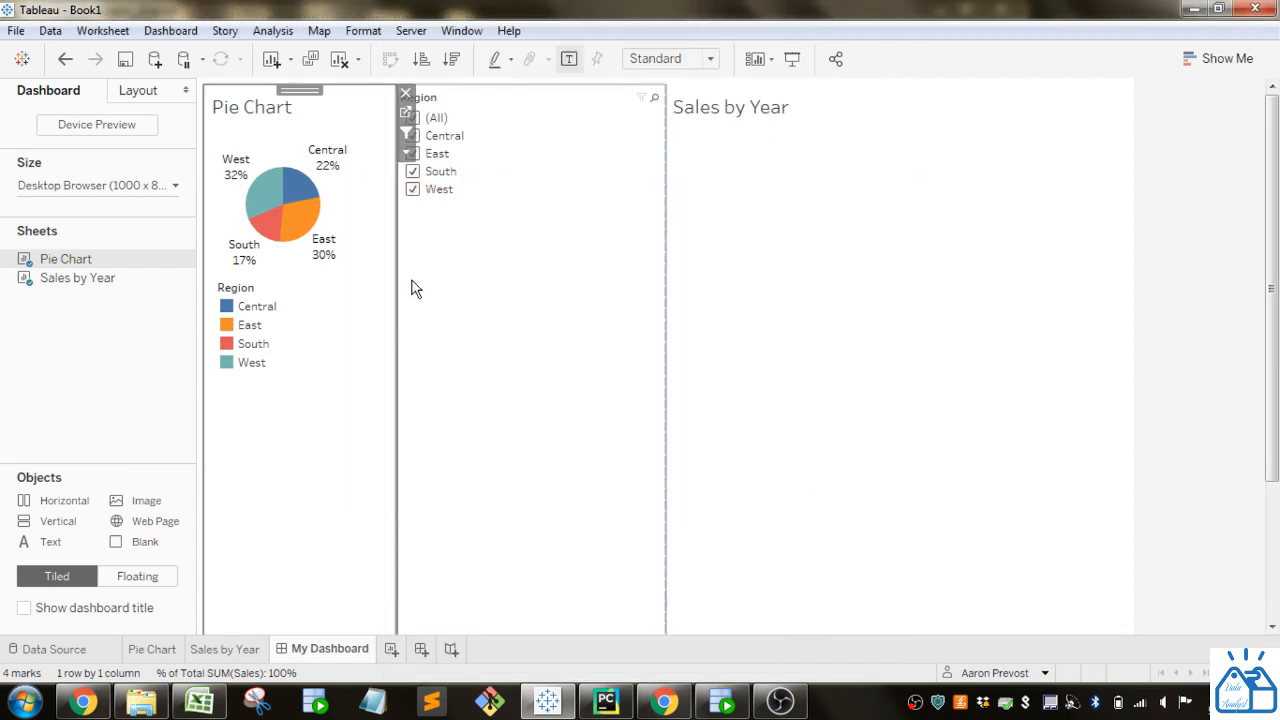
Test the filter action by selecting and clearing the East slice, and by selecting and clearing the Central slice.
left_click(301, 243)
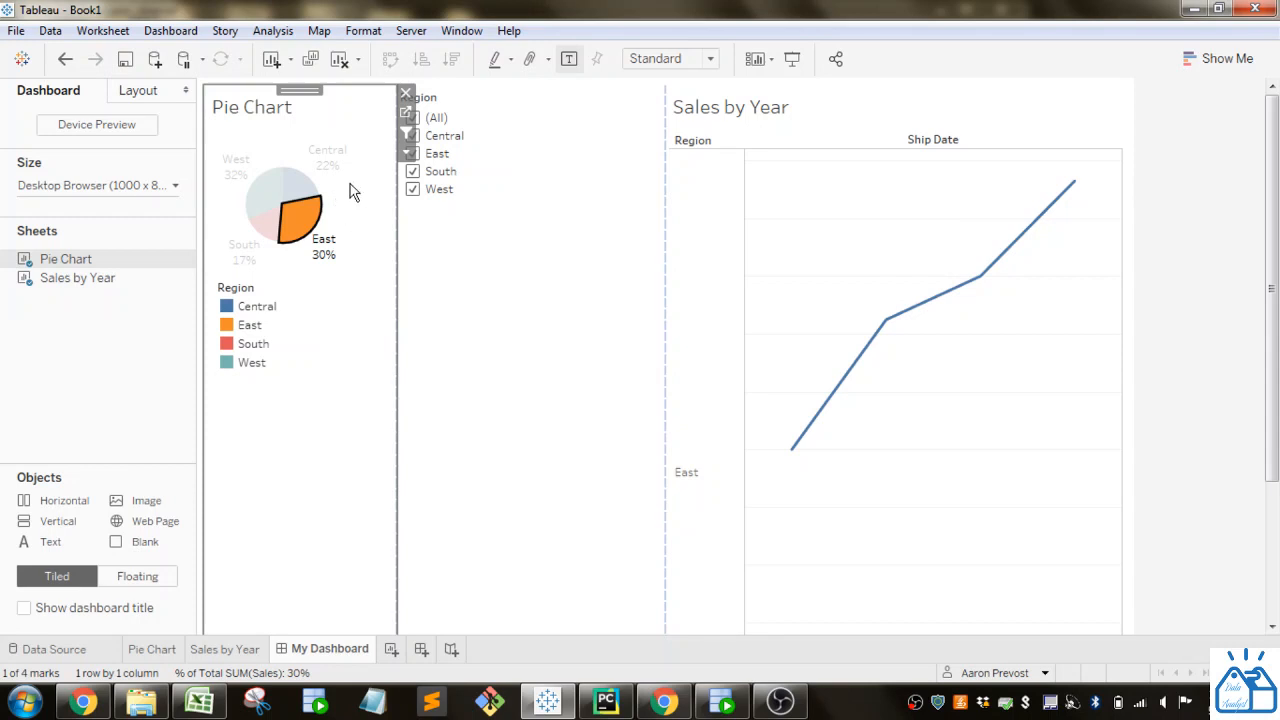
left_click(350, 200)
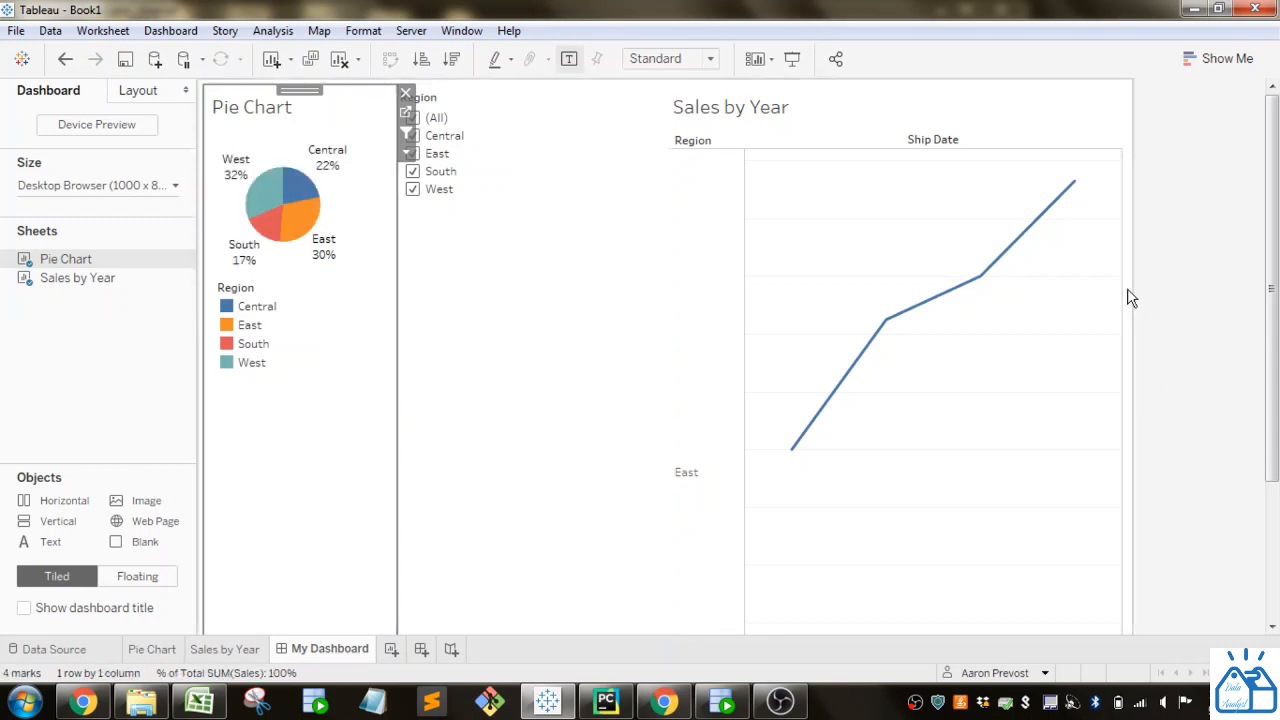
left_click(296, 190)
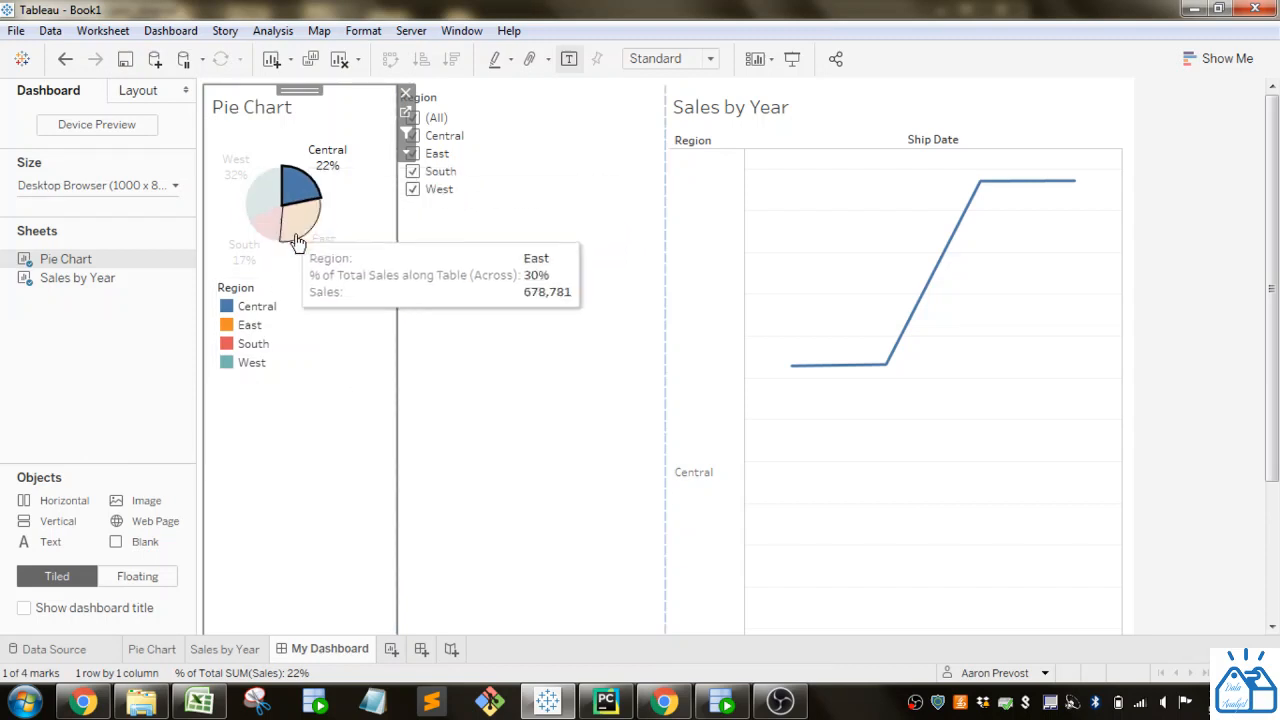
left_click(296, 190)
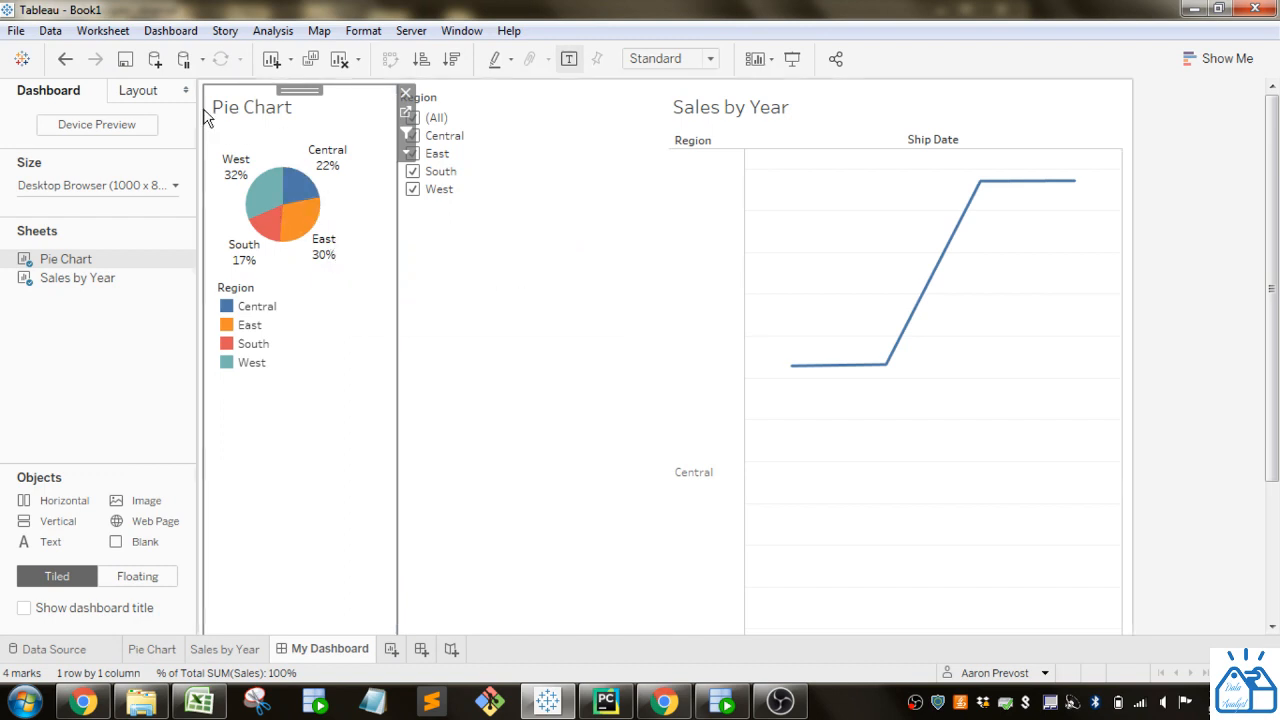
Edit the Filter1 action so that it runs on Menu.
left_click(170, 31)
left_click(212, 223)
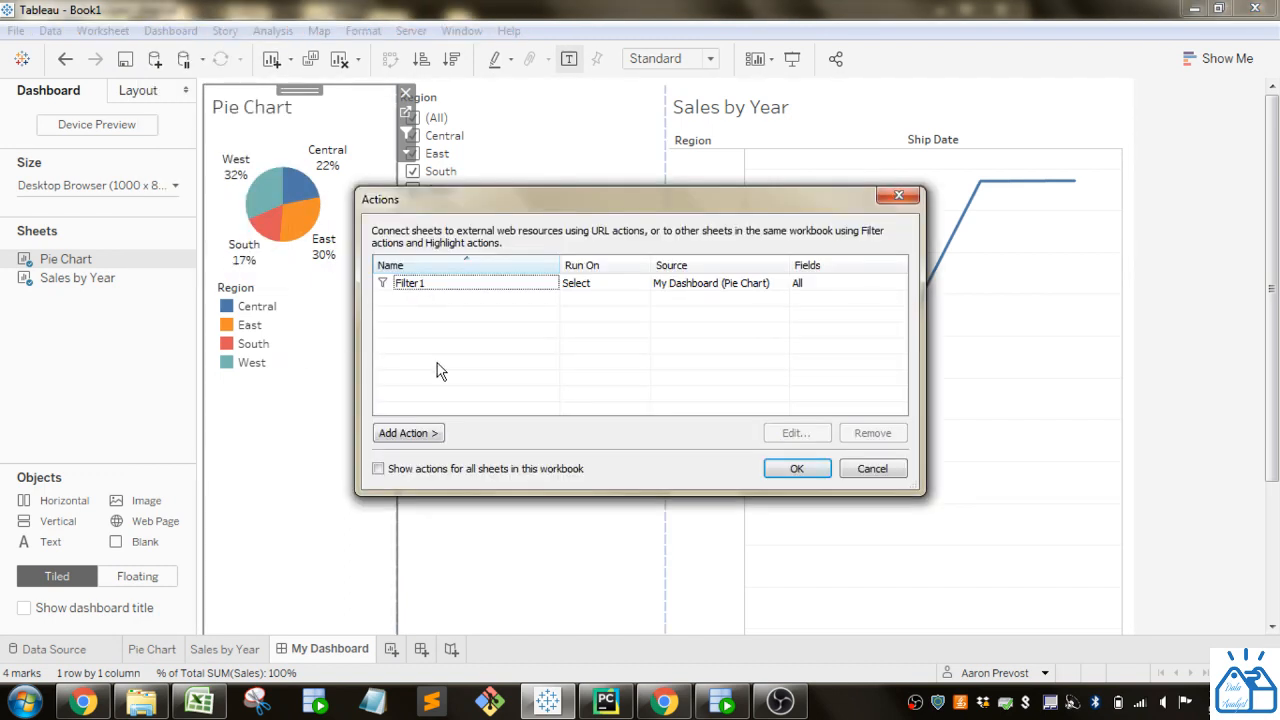
left_click(477, 286)
left_click(772, 432)
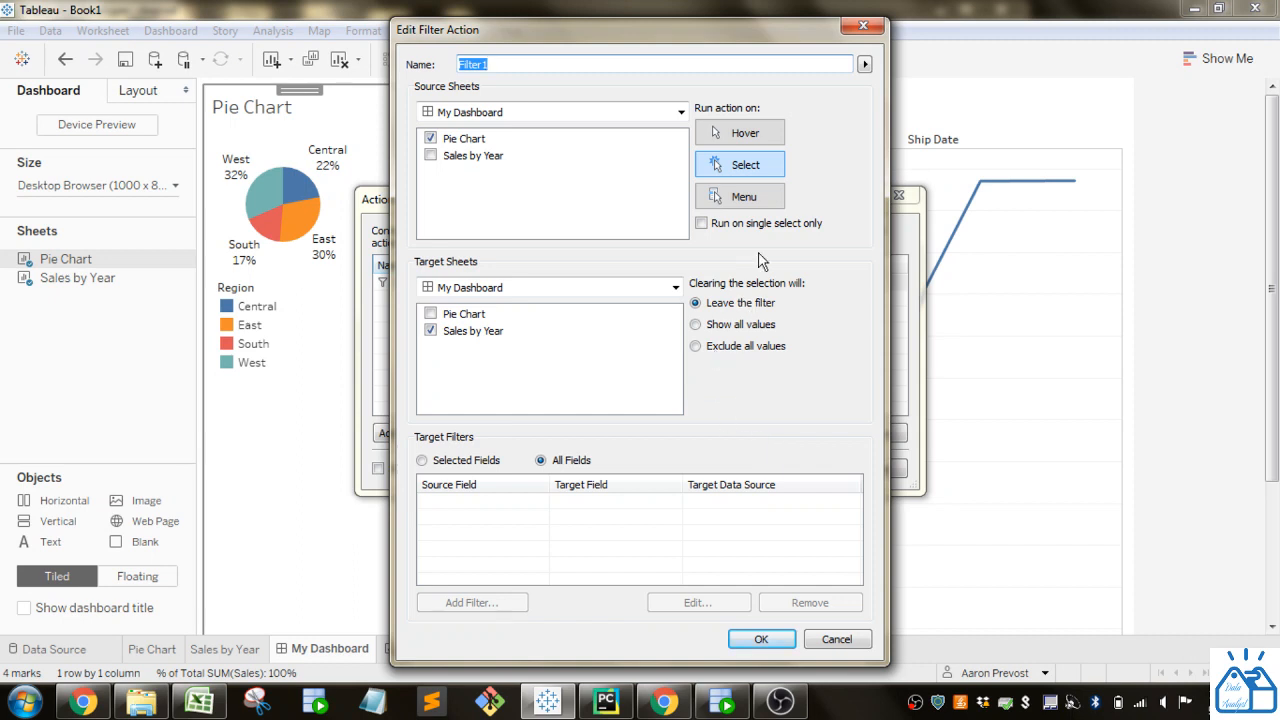
left_click(765, 200)
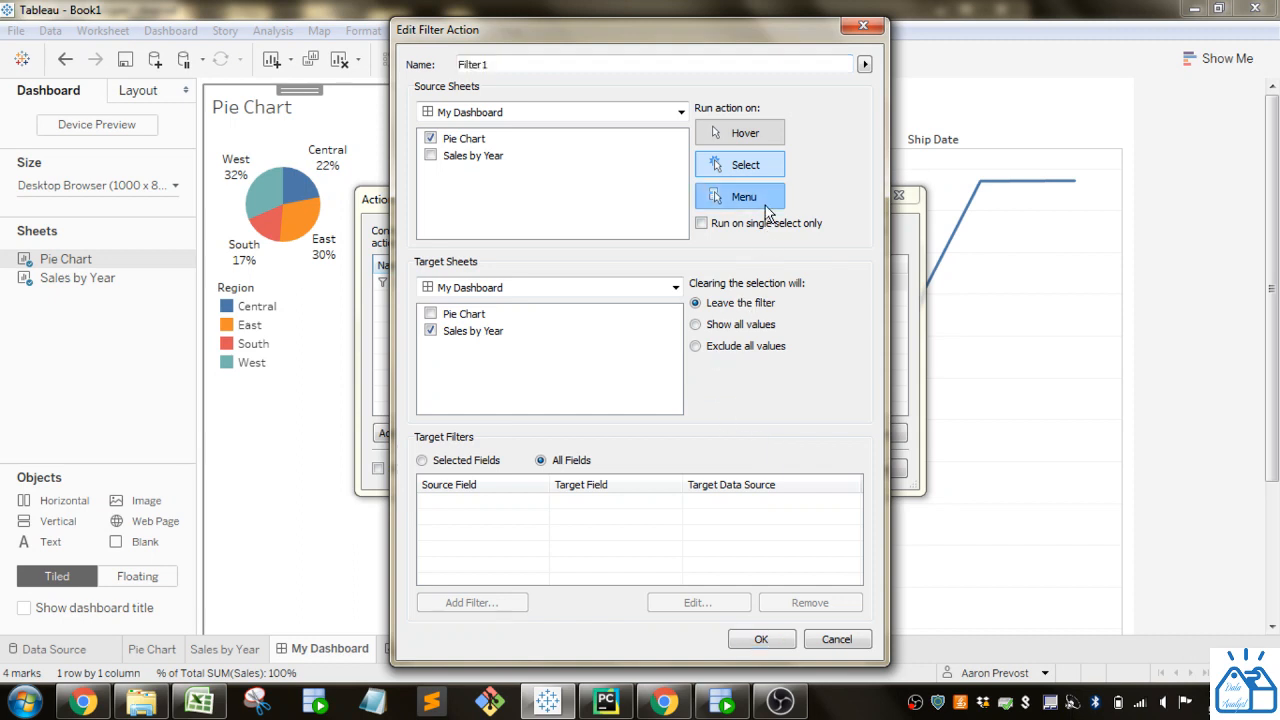
left_click(771, 640)
left_click(785, 470)
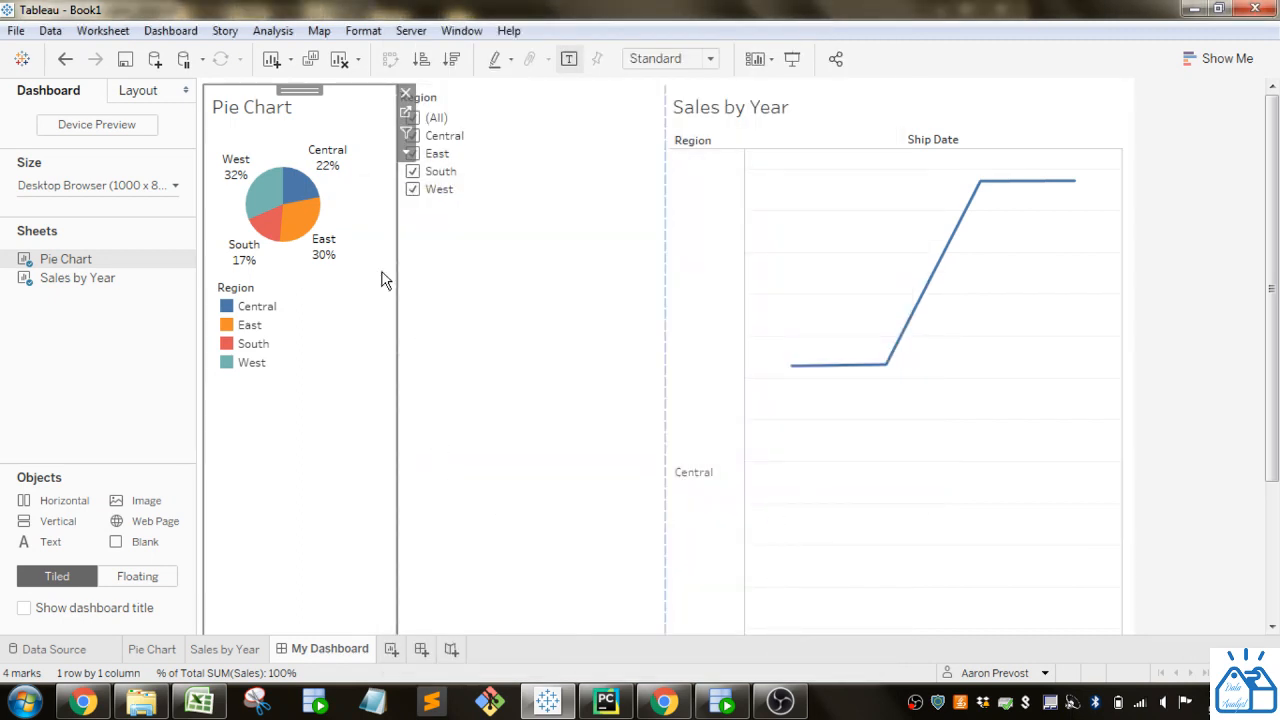
Test the menu action by running Filter1 from the East slice's tooltip and clearing the selection.
left_click(305, 220)
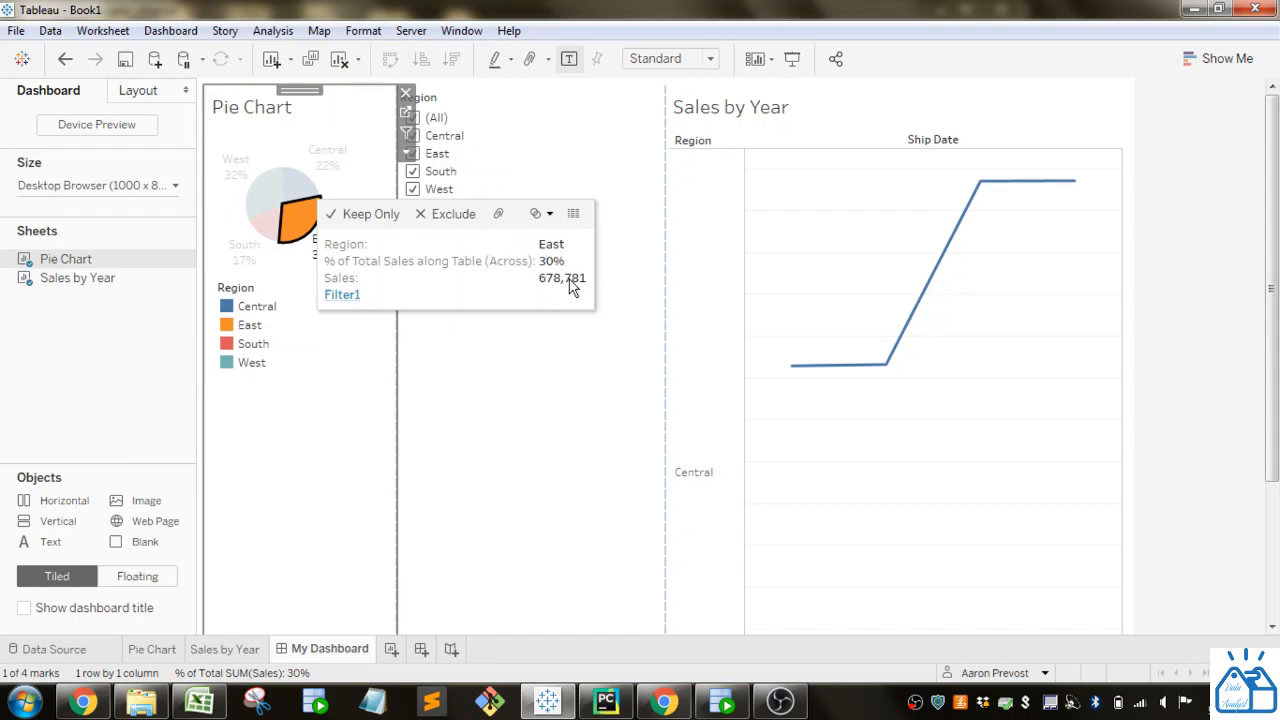
left_click(351, 298)
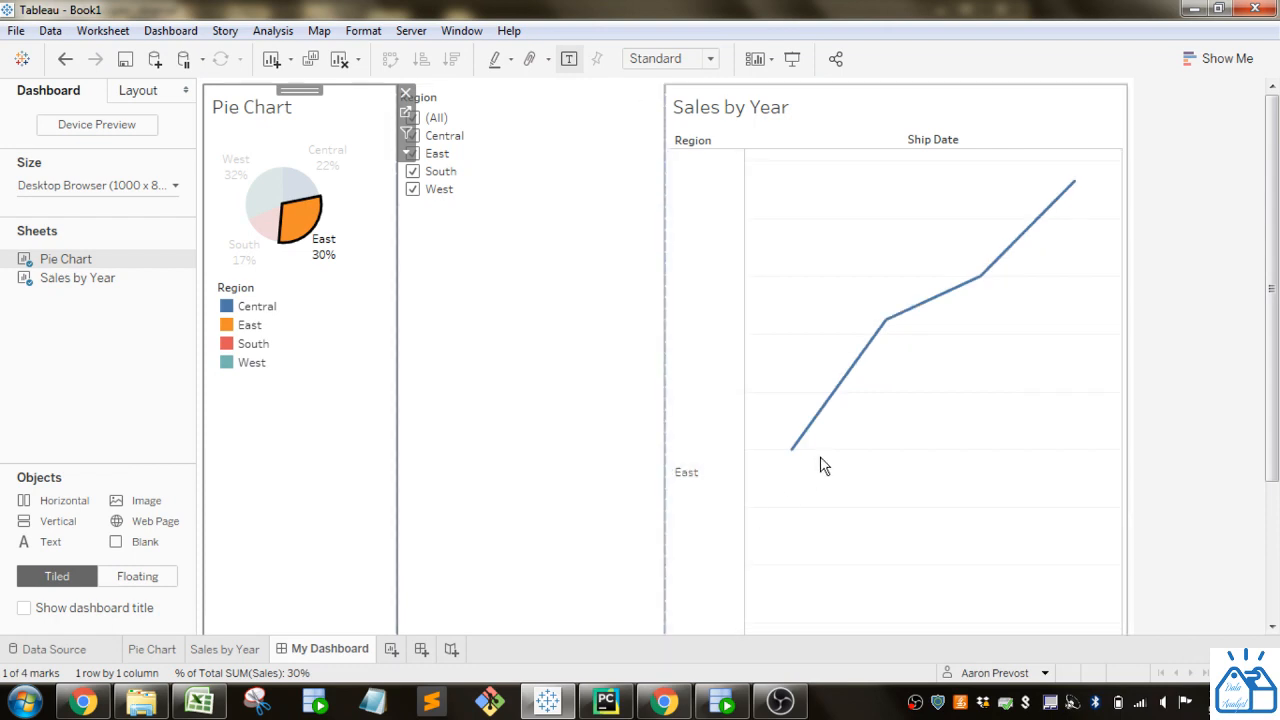
left_click(358, 213)
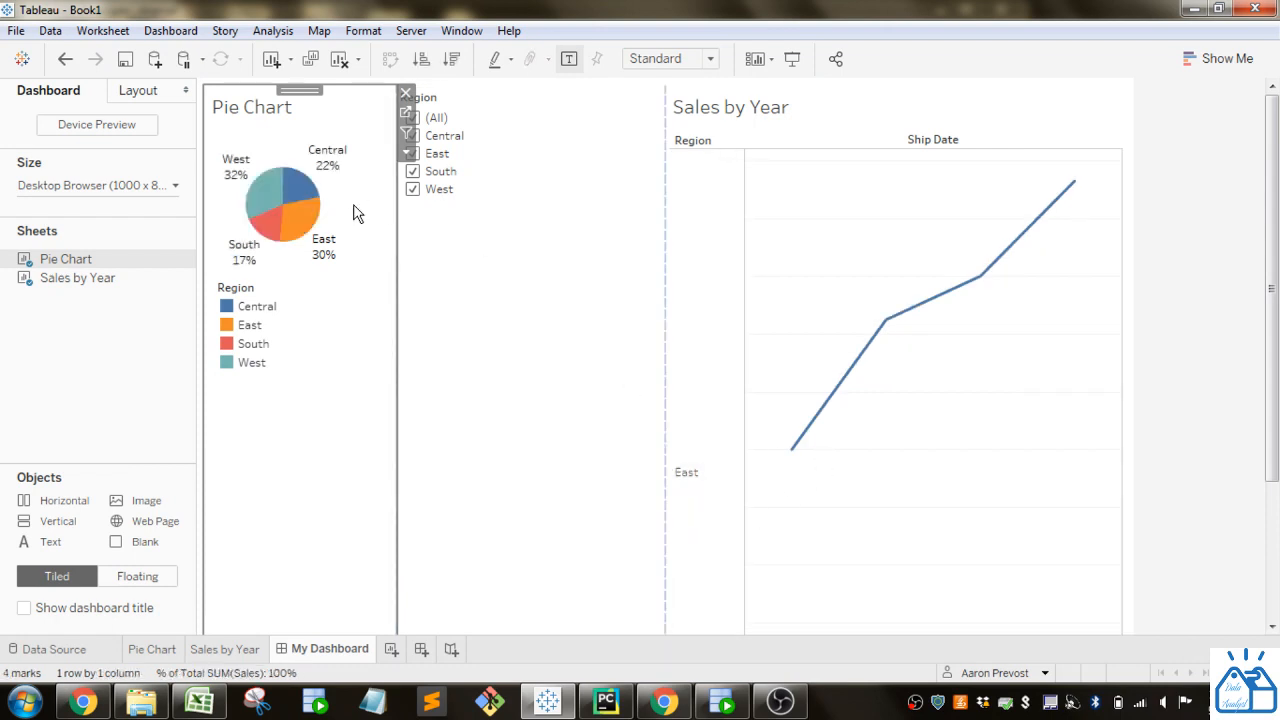
left_click(176, 35)
left_click(176, 35)
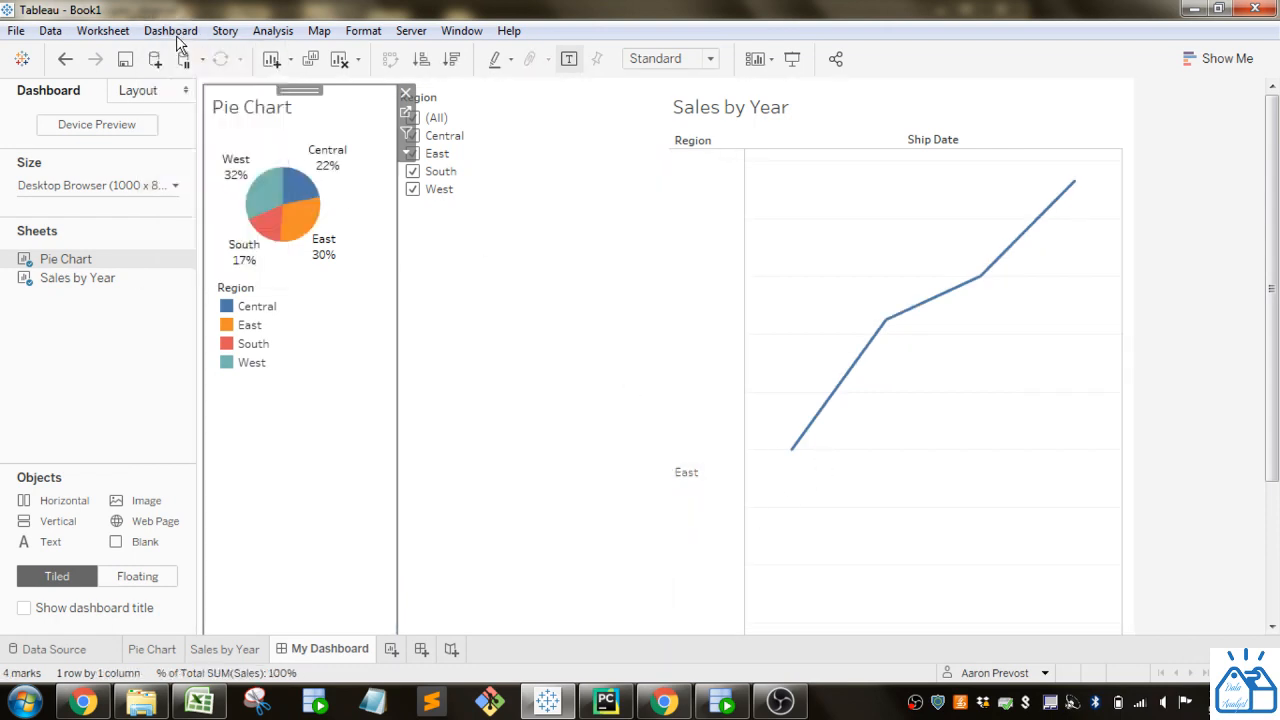
left_click(176, 35)
left_click(176, 35)
left_click(176, 35)
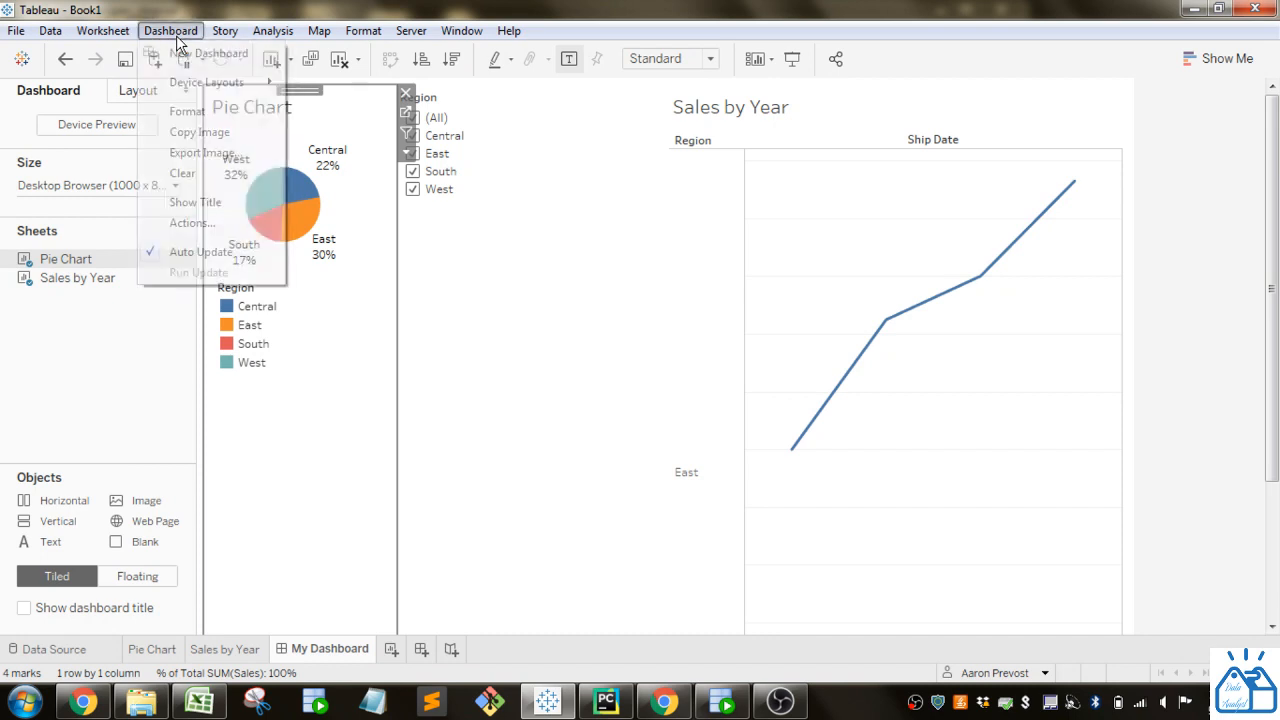
left_click(176, 35)
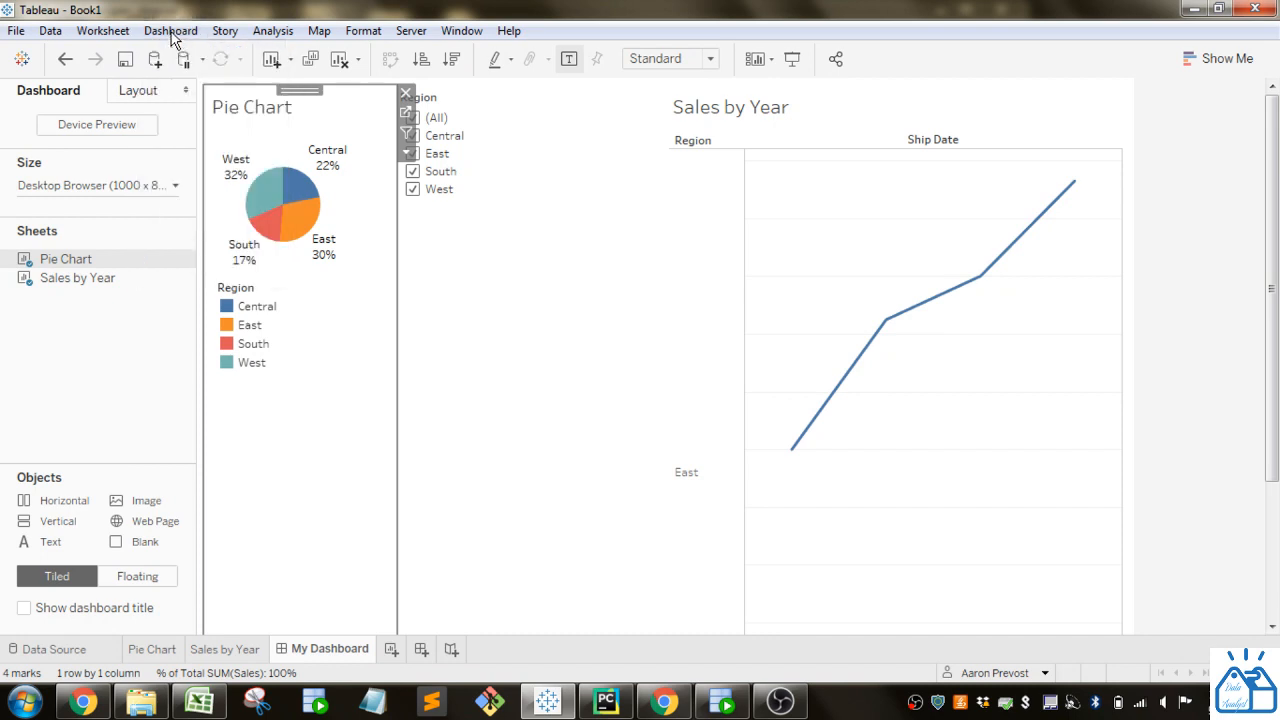
left_click_drag(222, 136, 373, 276)
left_click(365, 220)
left_click(170, 30)
left_click(188, 223)
left_click(450, 290)
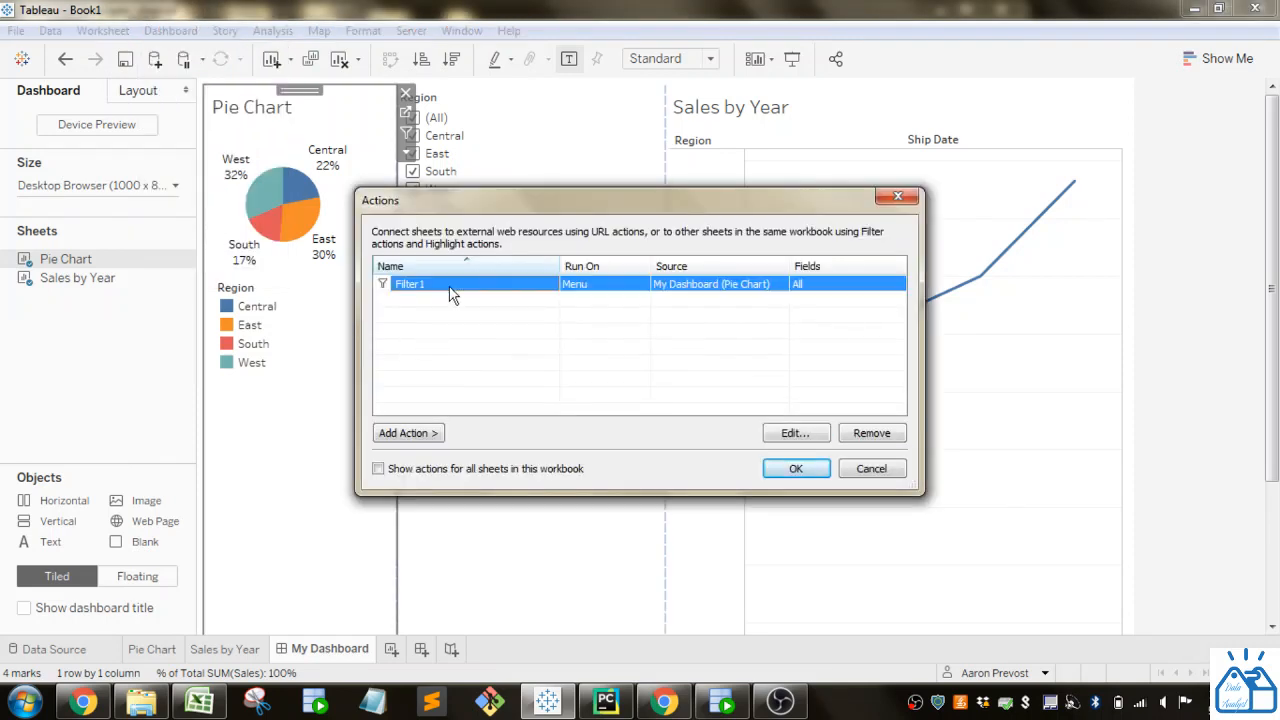
left_click(855, 437)
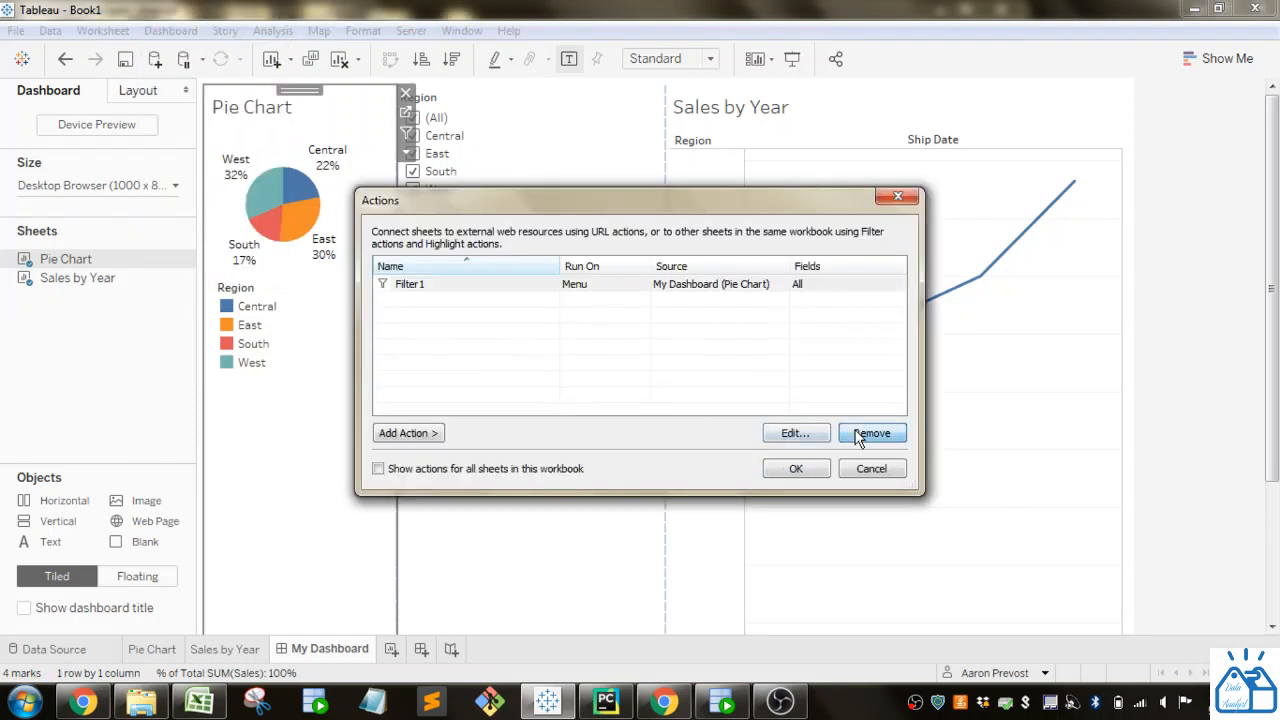
left_click(432, 437)
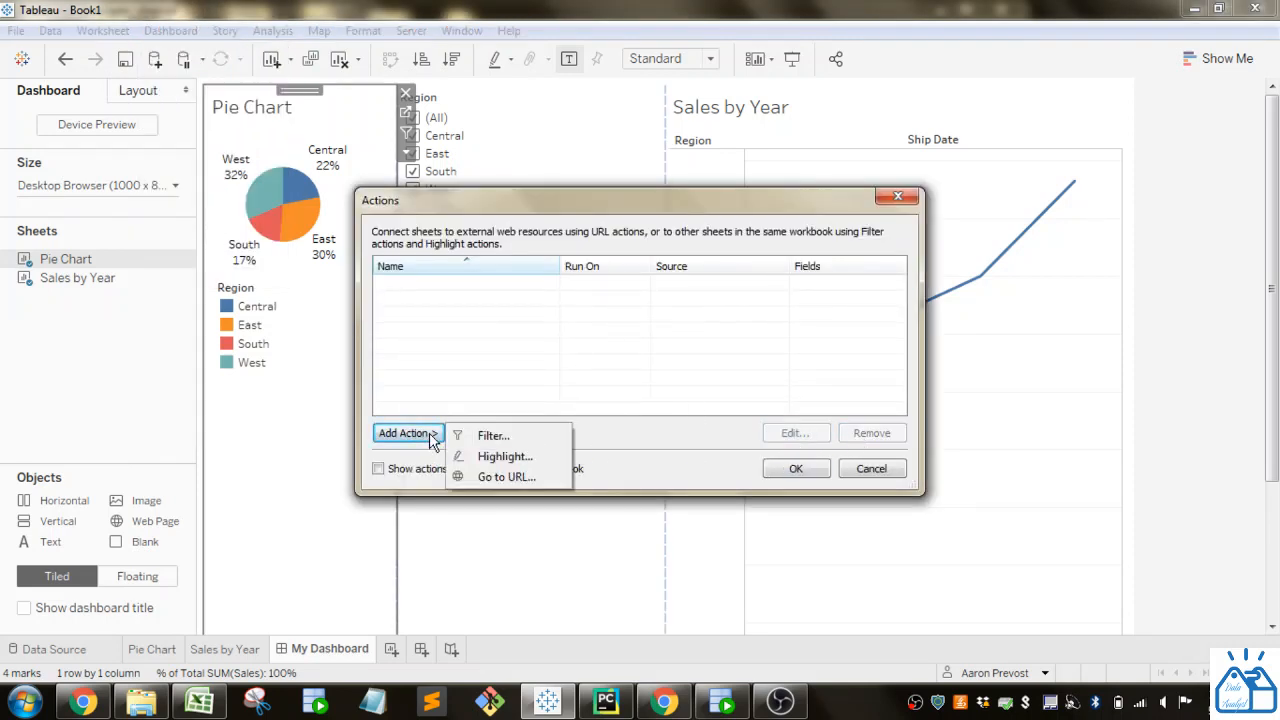
left_click(871, 468)
left_click(871, 468)
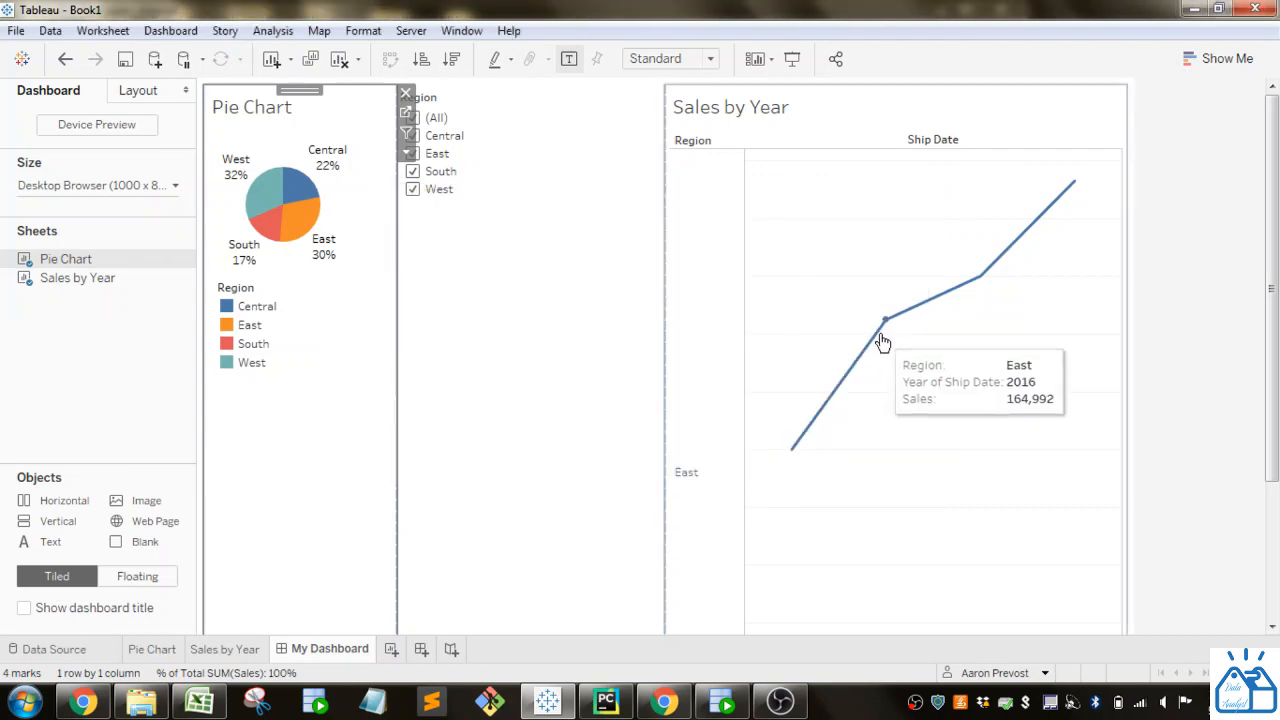
Go to the Sales by Year worksheet from the dashboard and remove its Action (Region) filter.
left_click(894, 226)
left_click(1134, 152)
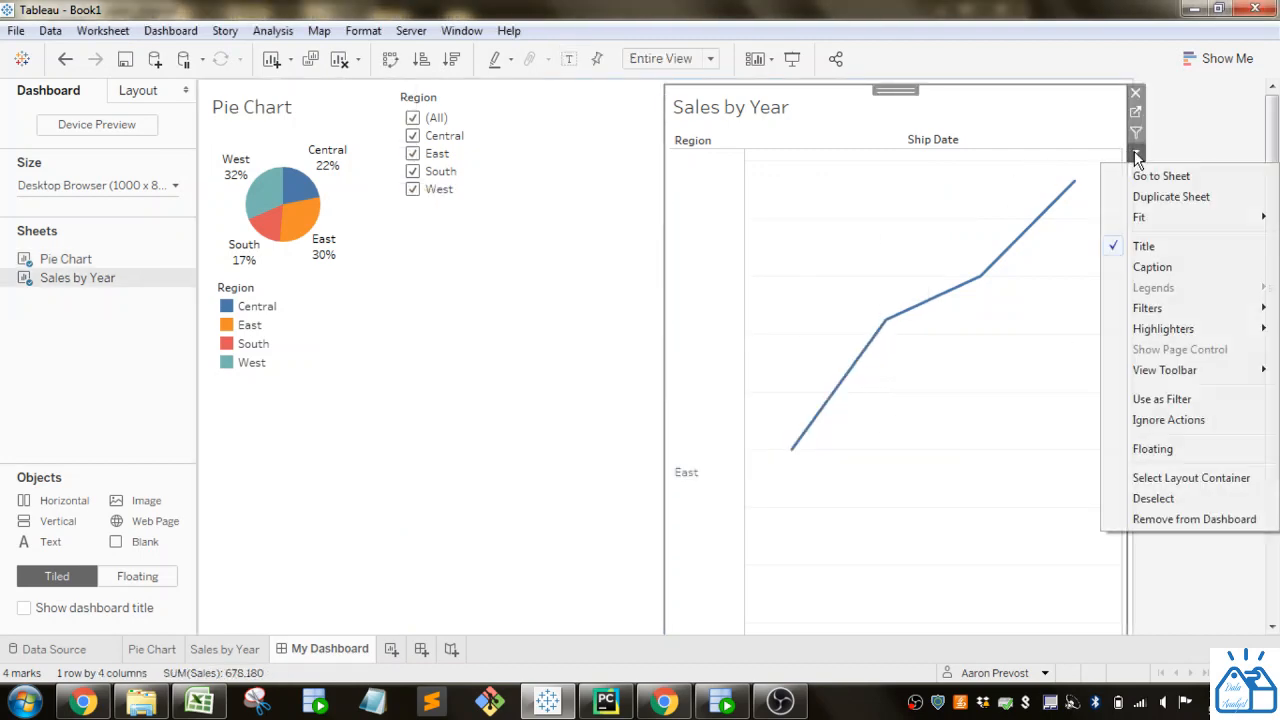
left_click(1160, 176)
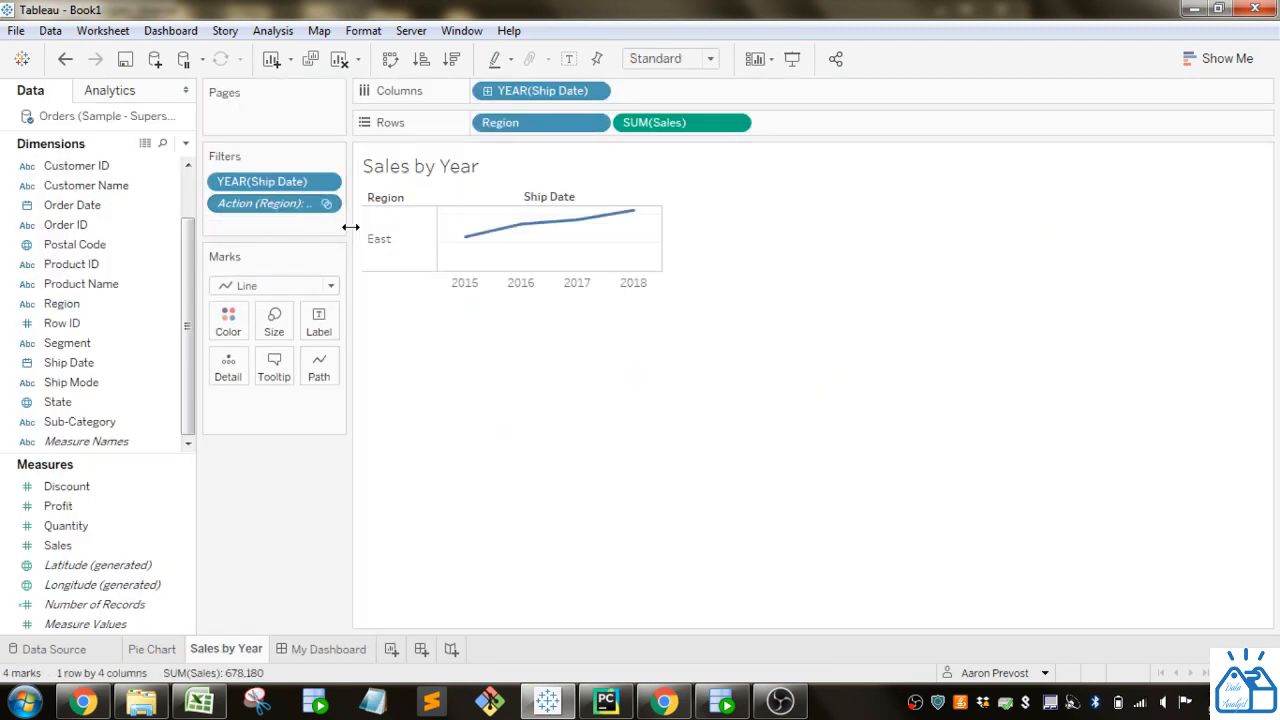
left_click_drag(351, 231, 525, 212)
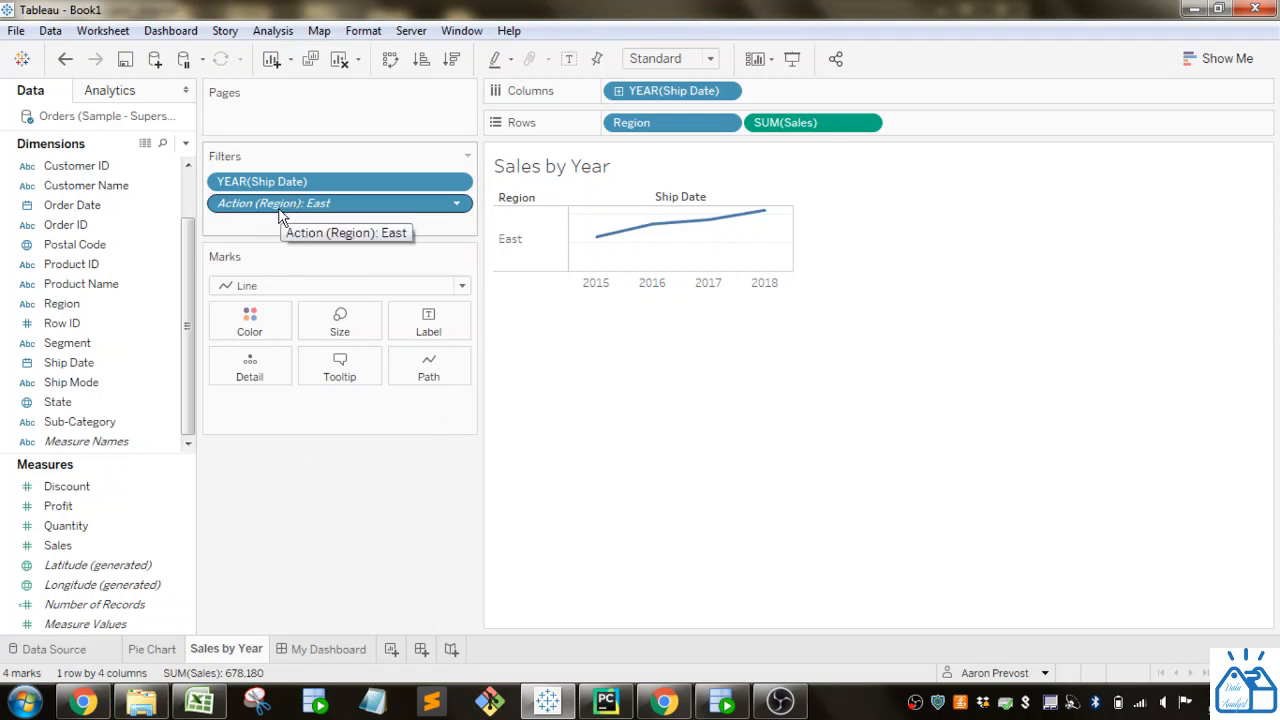
left_click_drag(280, 208, 163, 263)
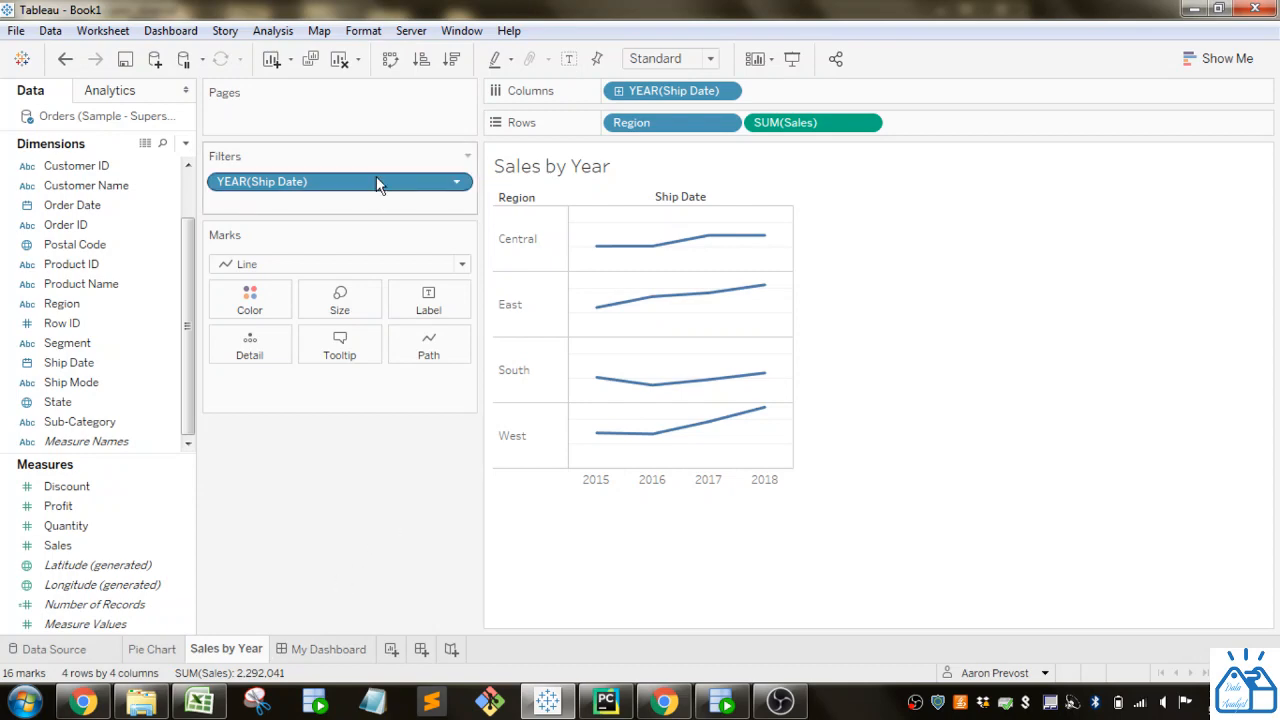
Return to My Dashboard and remove the Filter1 action from its dashboard actions.
left_click(333, 649)
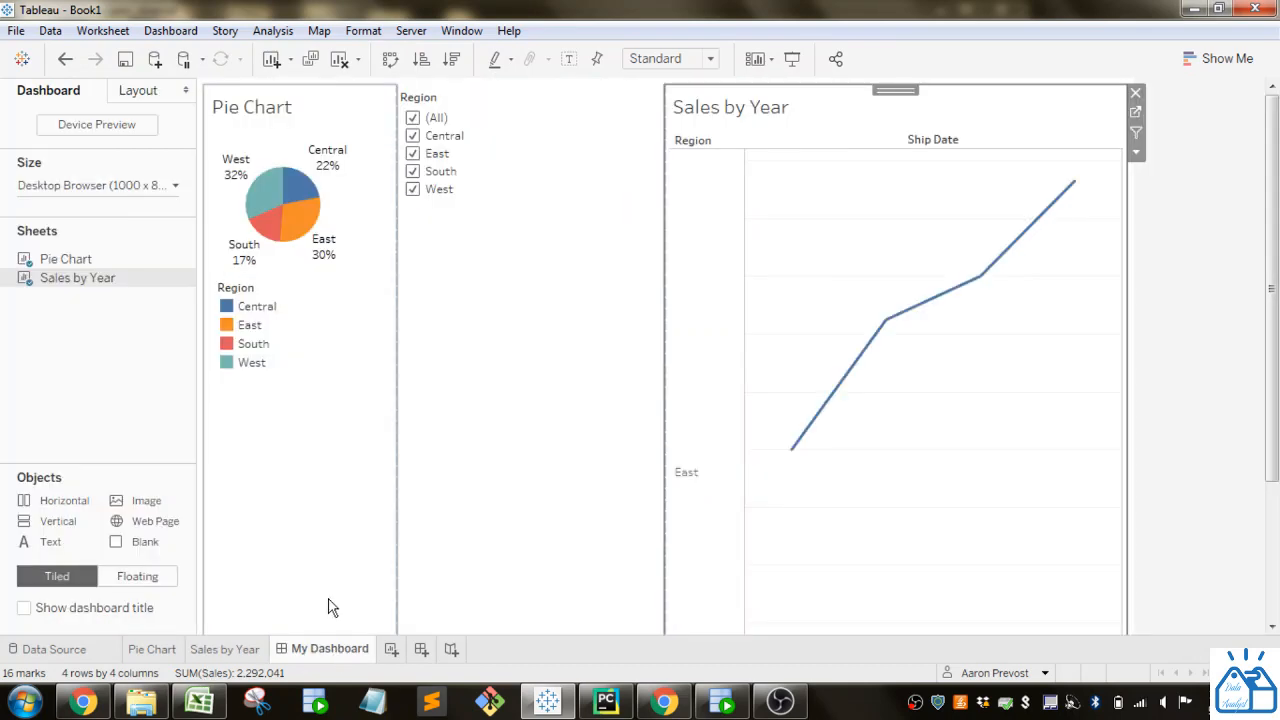
left_click(157, 38)
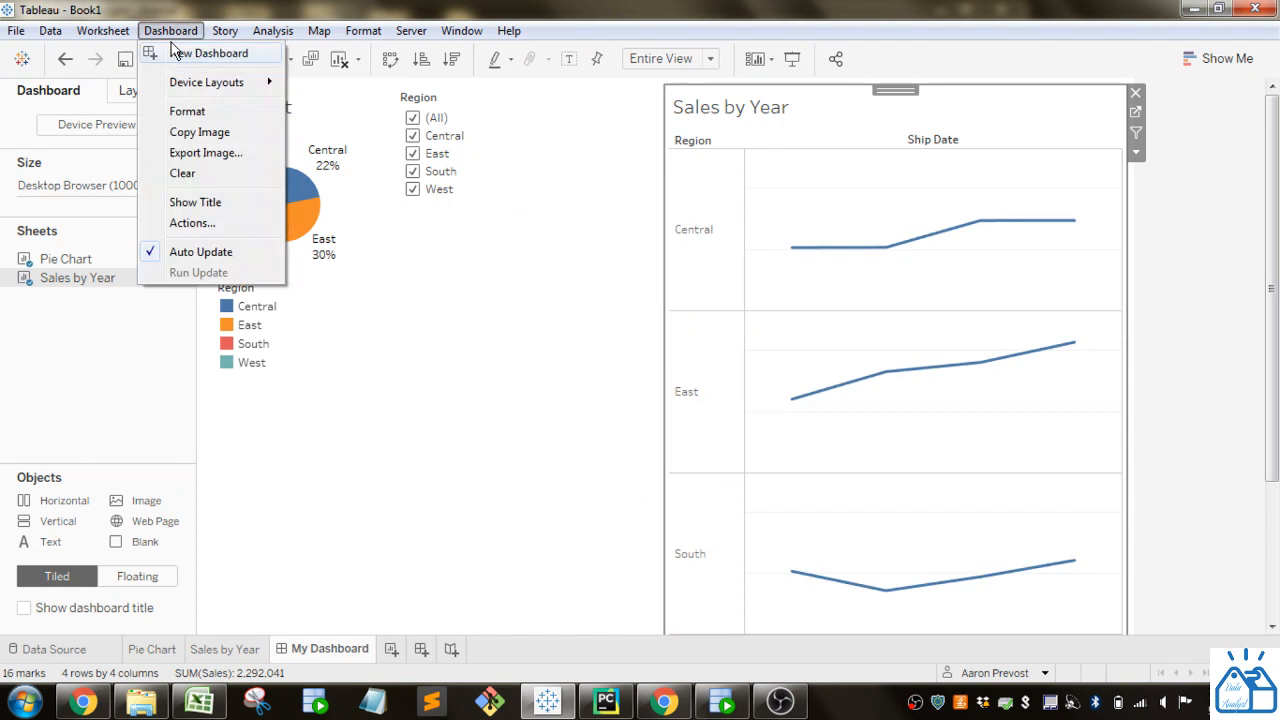
left_click(205, 219)
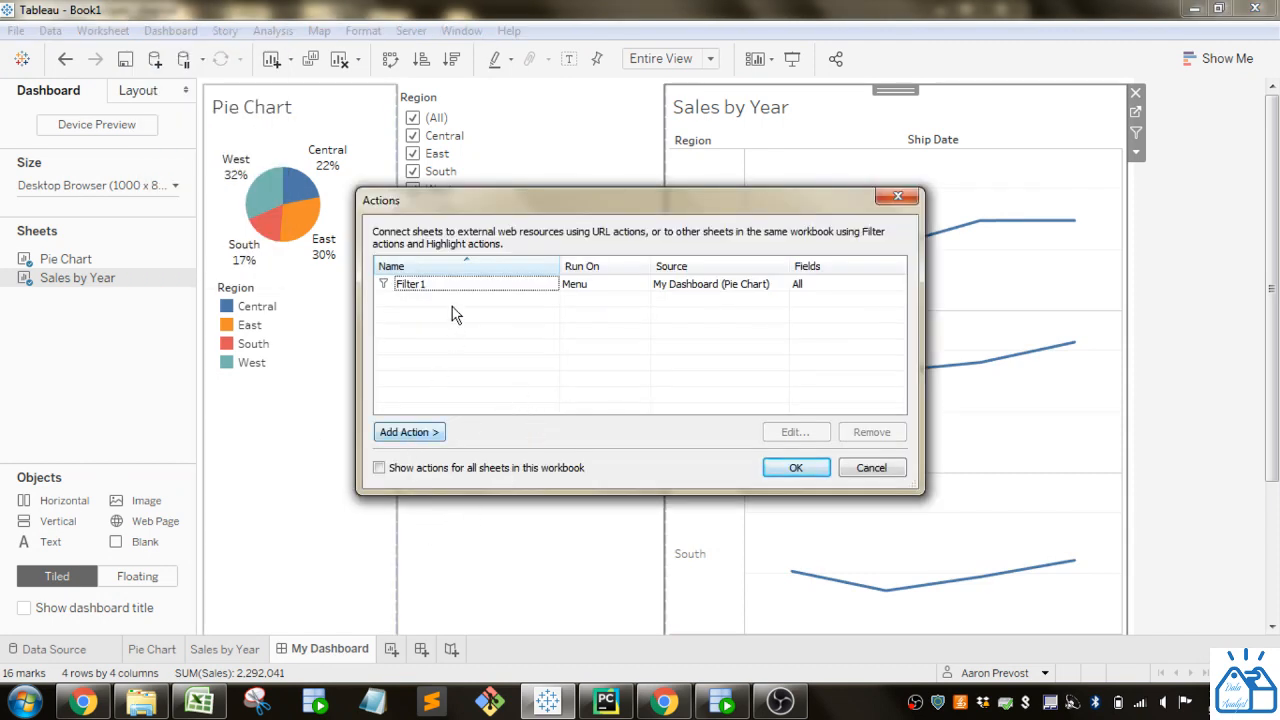
left_click(468, 286)
left_click(869, 434)
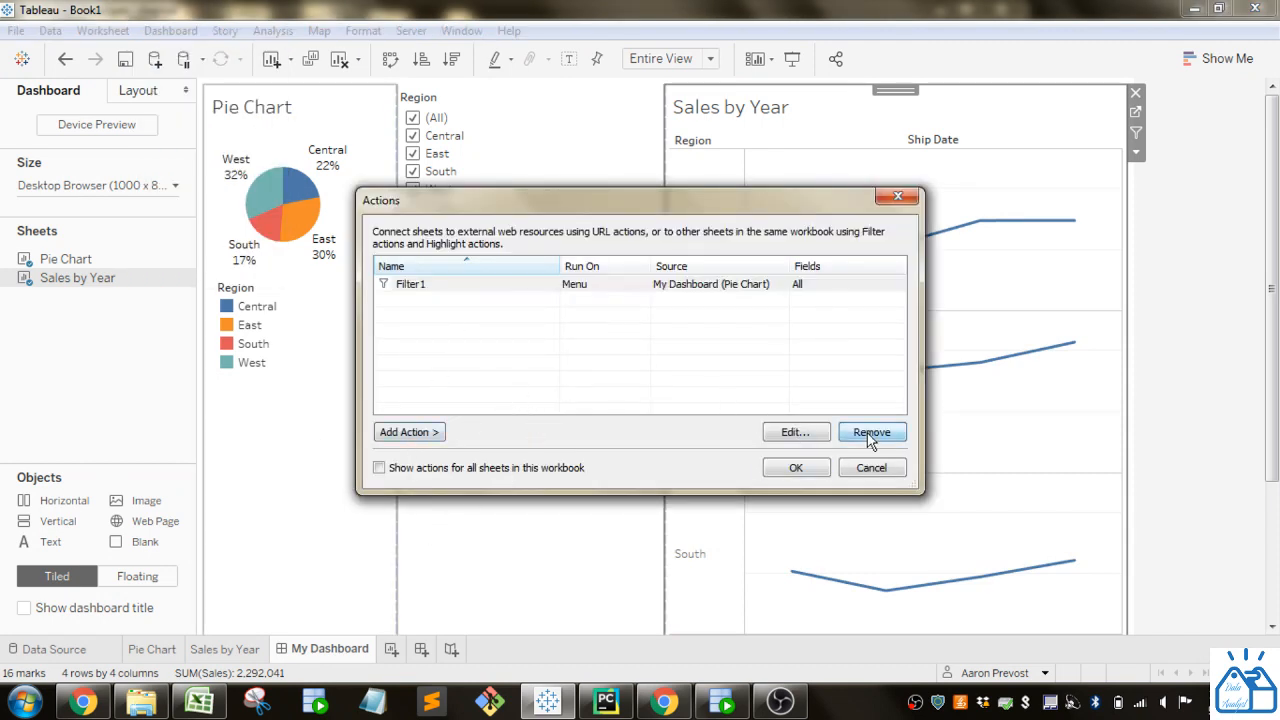
Add a highlight action from Pie Chart only to Sales by Year only, run on Select, using all fields.
left_click(439, 436)
left_click(506, 456)
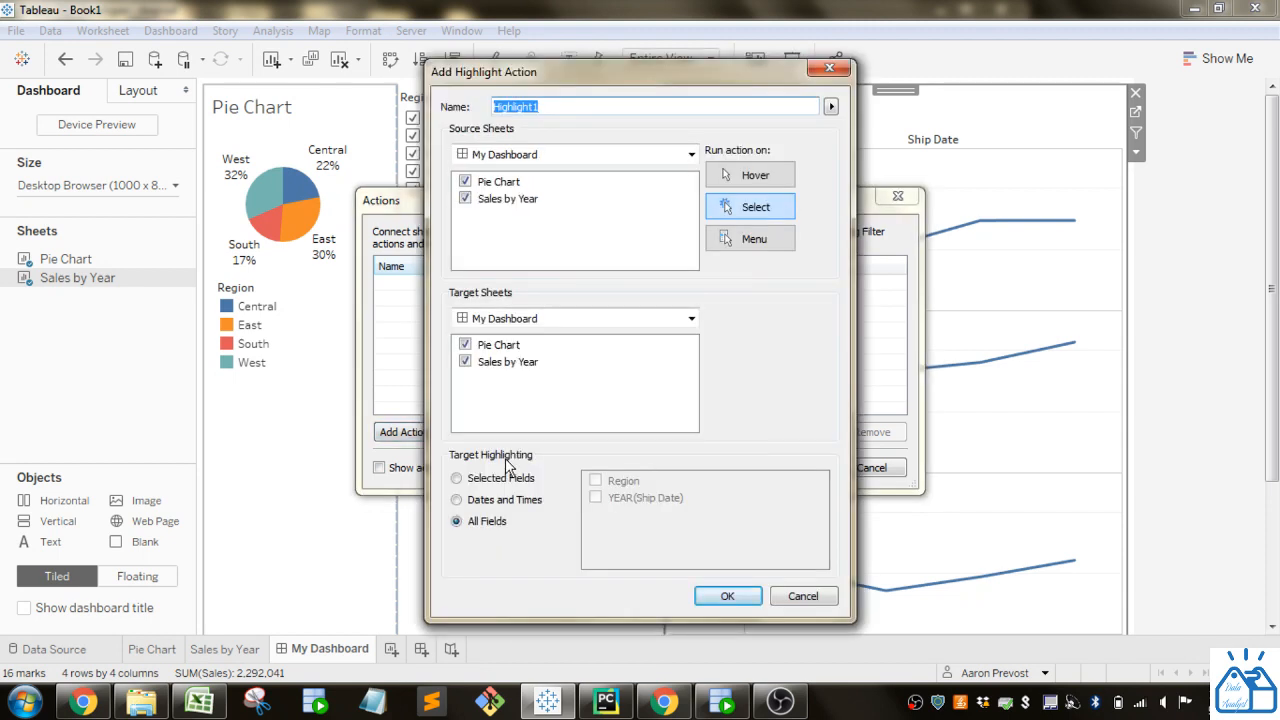
left_click(465, 198)
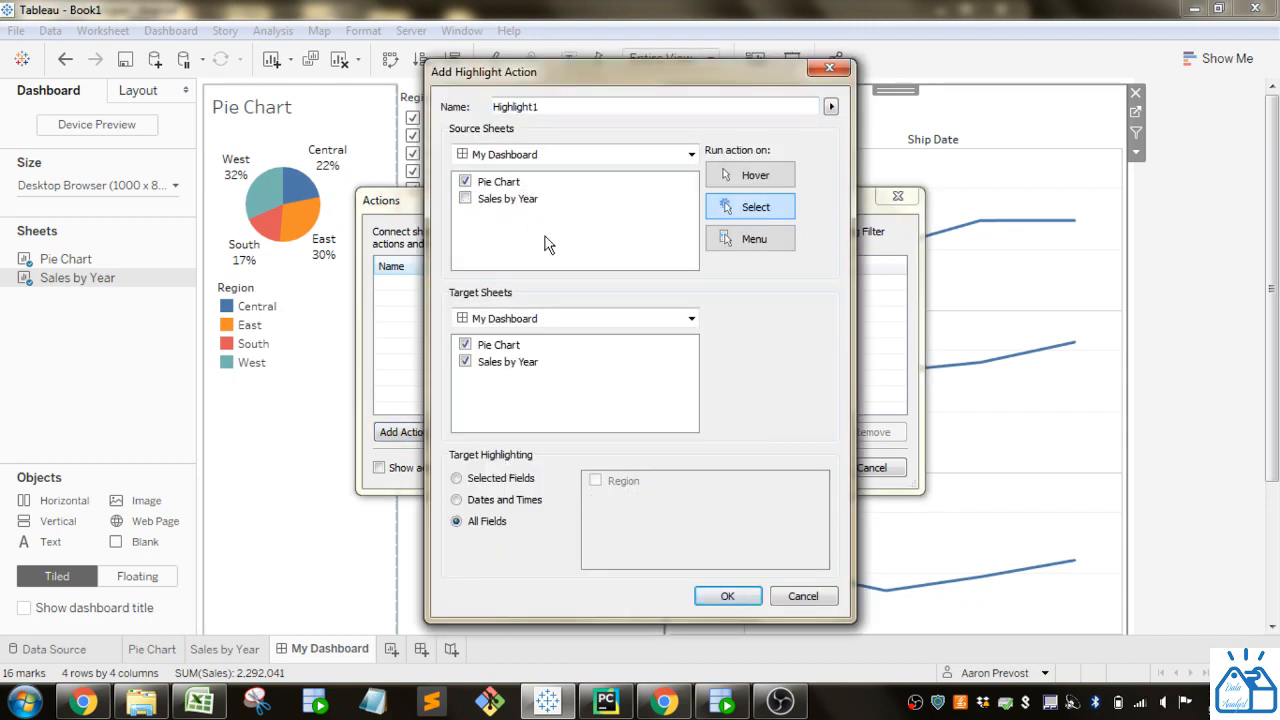
left_click(465, 346)
left_click(705, 597)
left_click(792, 468)
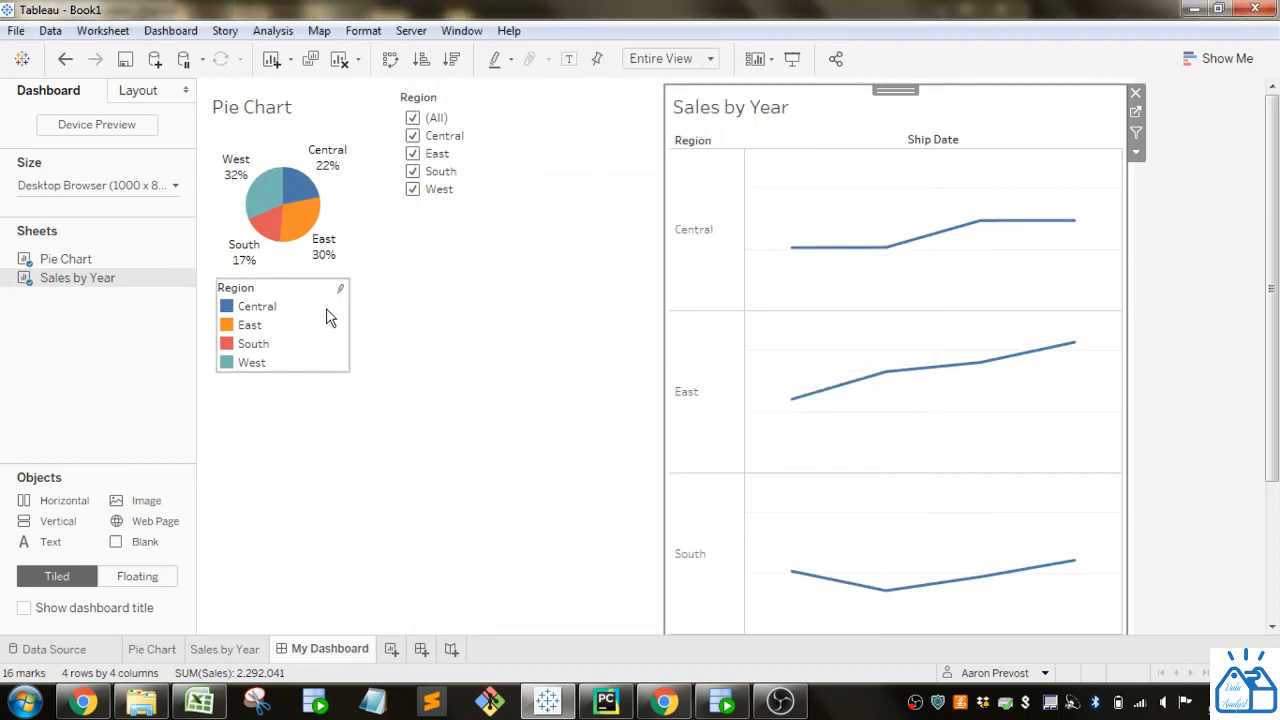
Test the highlight action by selecting and clearing the East slice of the pie chart.
left_click(300, 230)
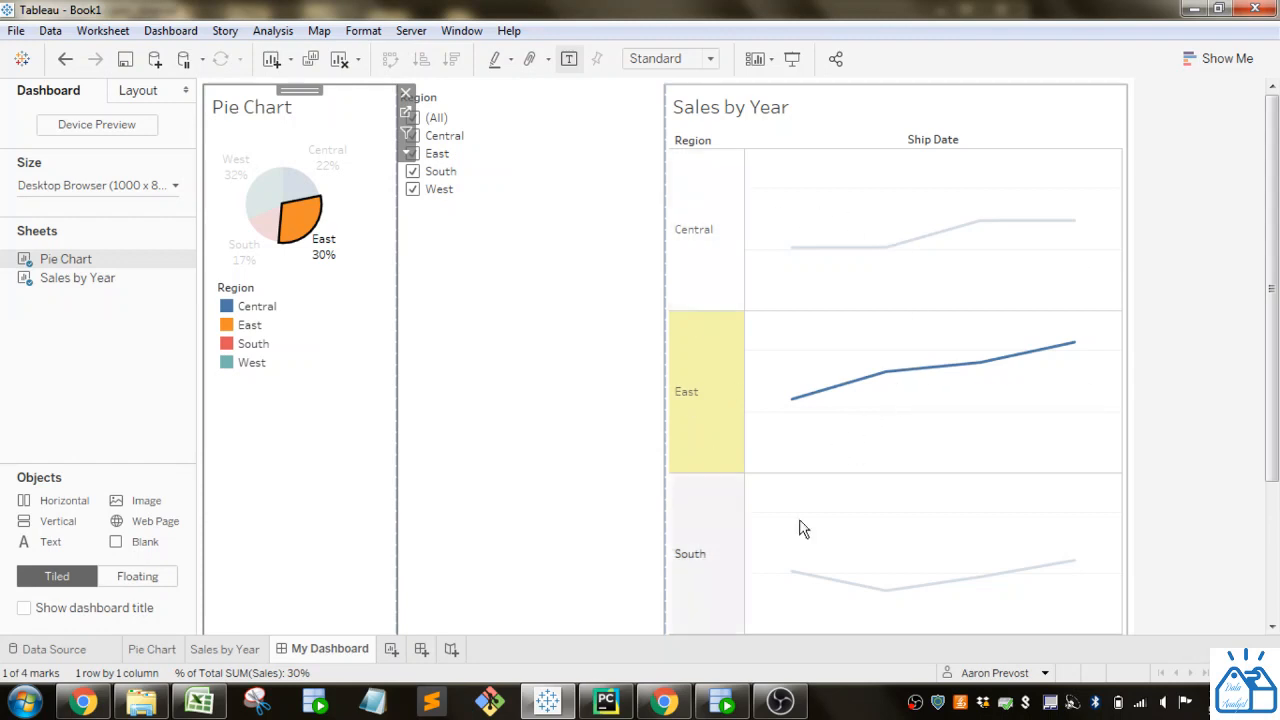
mouse_move(810, 582)
left_click(312, 228)
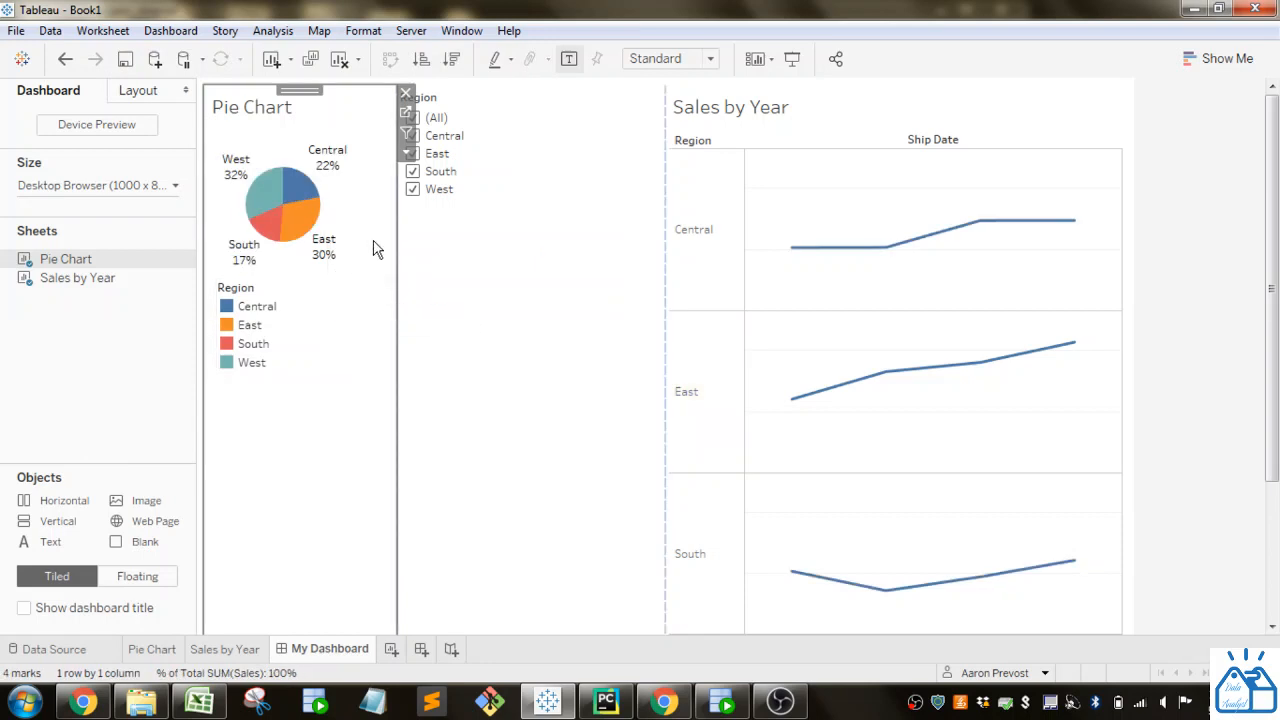